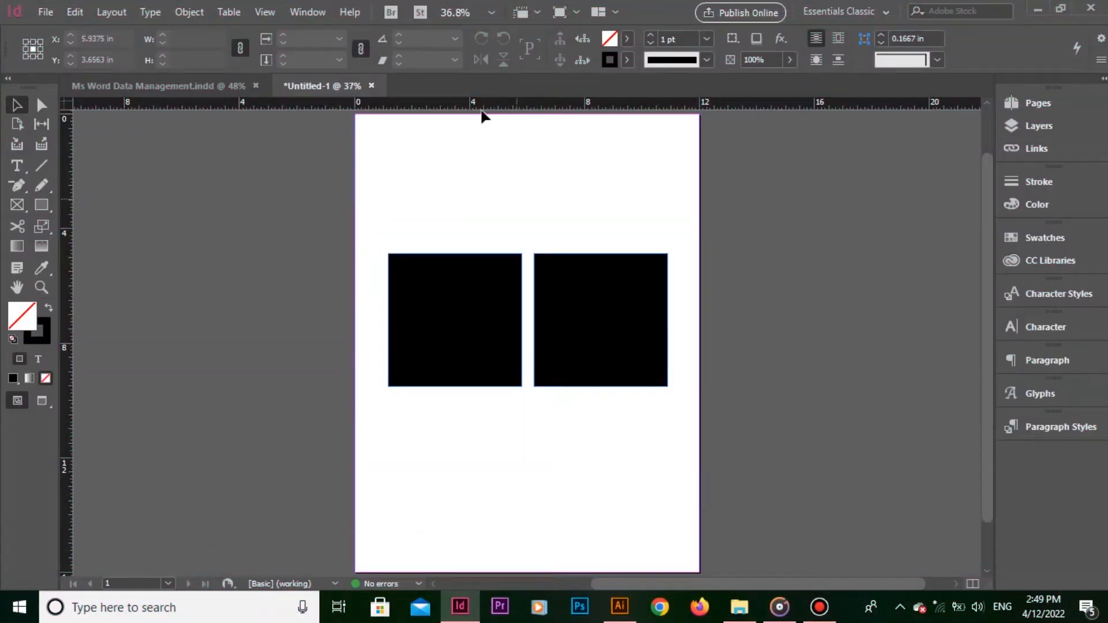
Turn on Smart Guides and shift the right black square slightly, centring it at about X 8.76 in, Y 7.23 in
left_click_drag(564, 324, 607, 360)
key("ctrl+u")
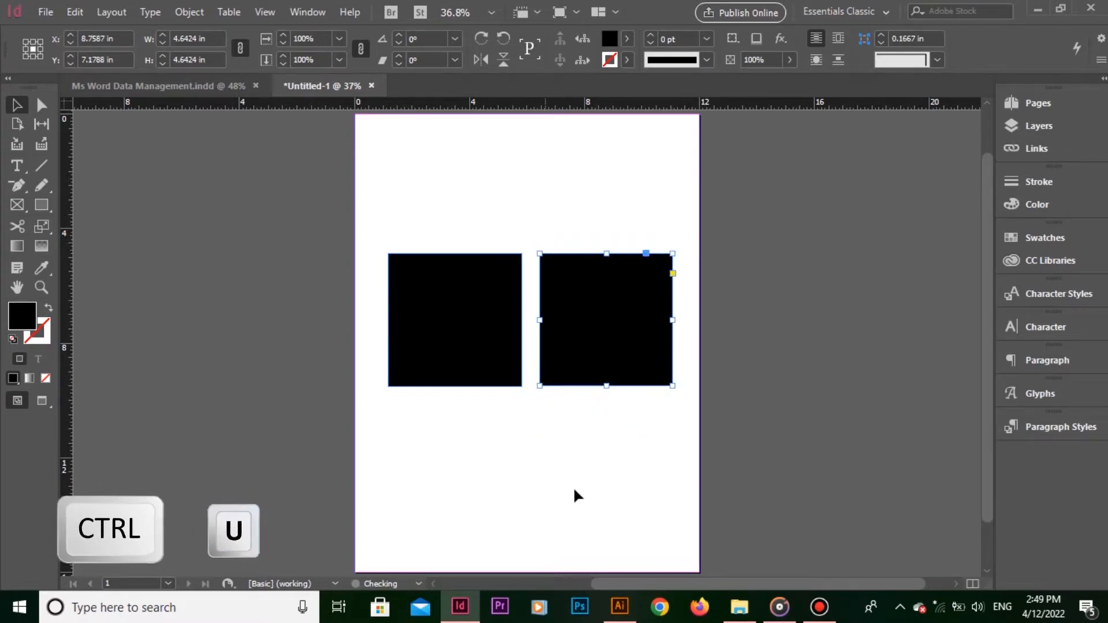
left_click(574, 497)
left_click(264, 11)
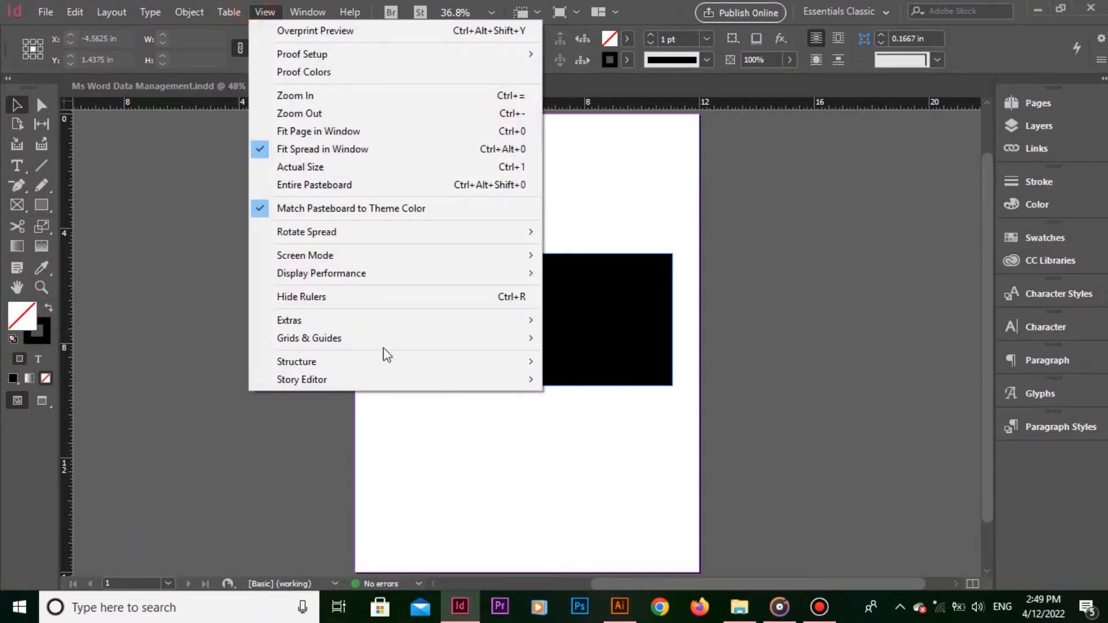
mouse_move(392, 339)
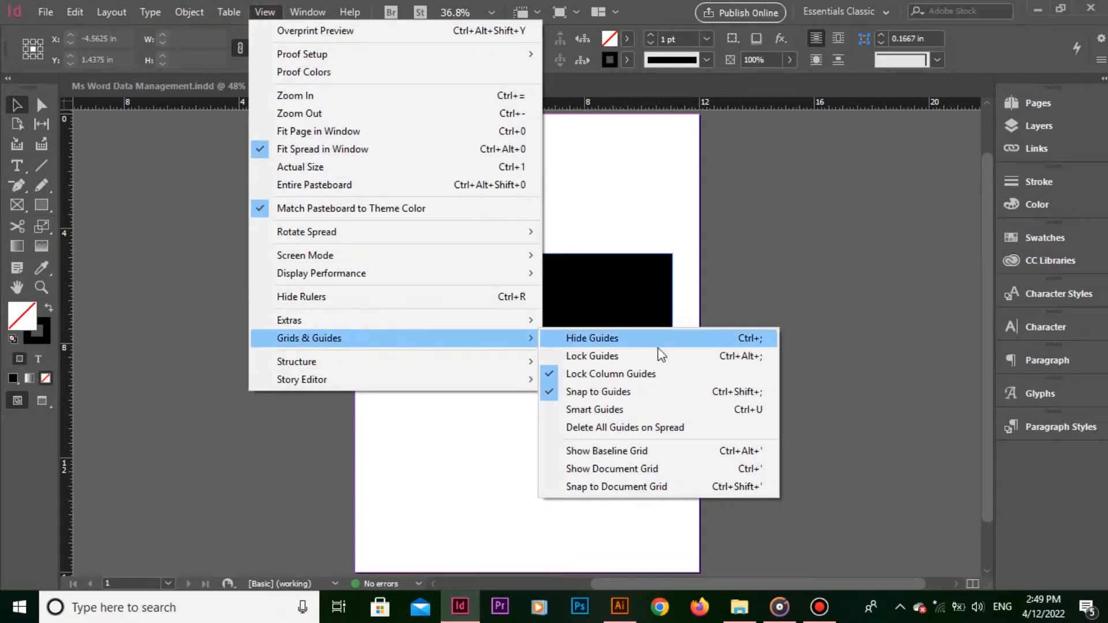
left_click(643, 410)
mouse_move(589, 331)
left_mouse_down()
mouse_move(599, 391)
mouse_move(596, 327)
left_mouse_up()
Enable Align to Object Center, Align to Object Edges, Smart Dimensions and Smart Spacing in the Guides & Pasteboard preferences
left_click(74, 12)
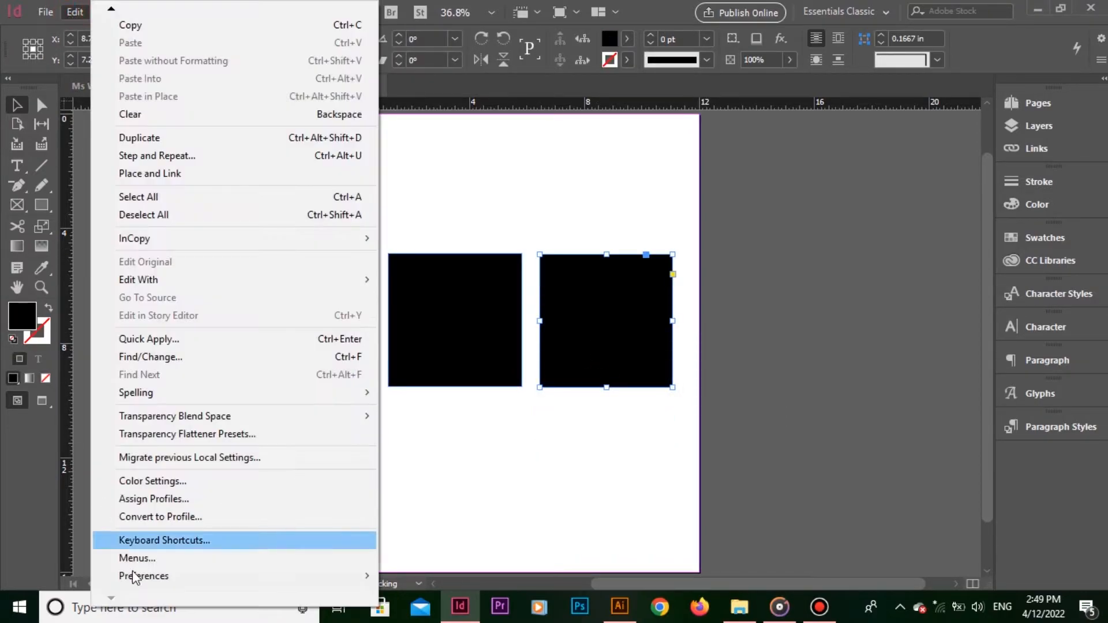
mouse_move(216, 578)
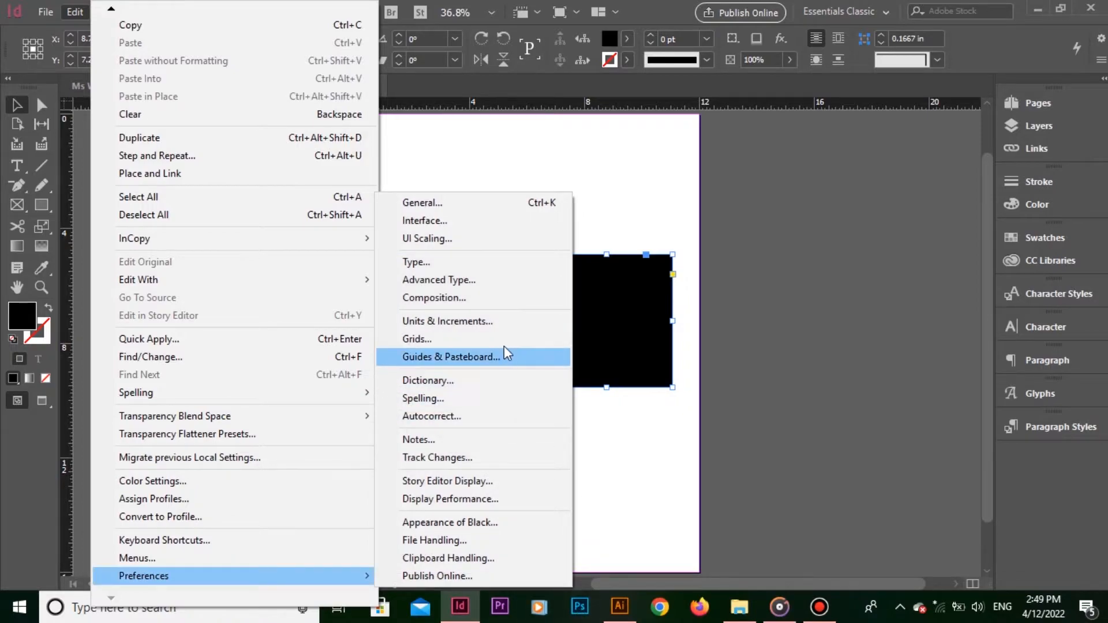
left_click(504, 357)
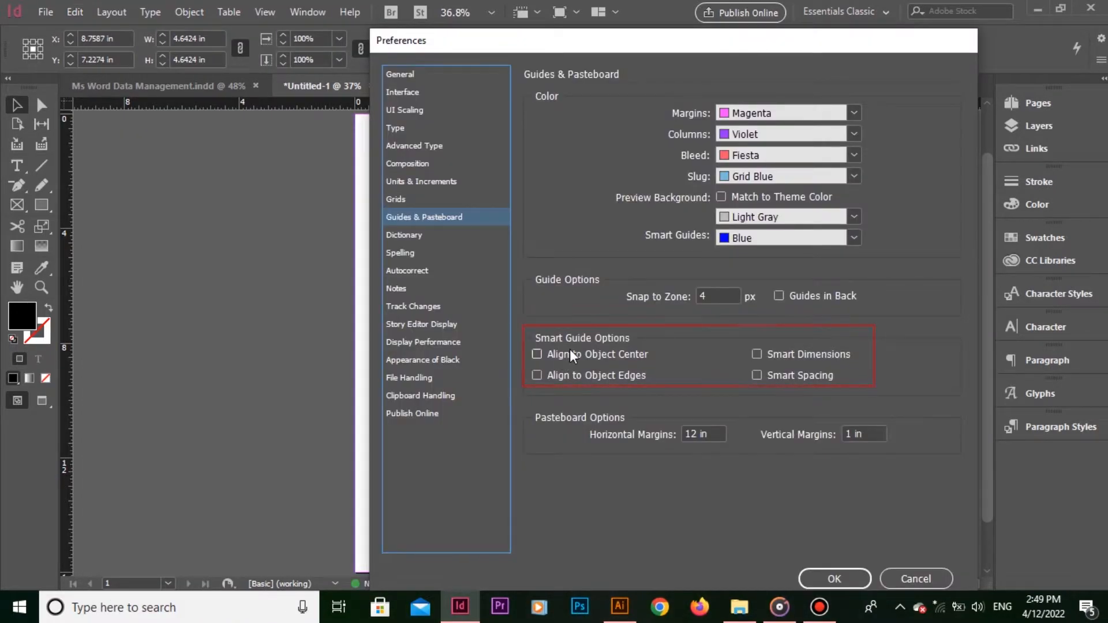
left_click(572, 354)
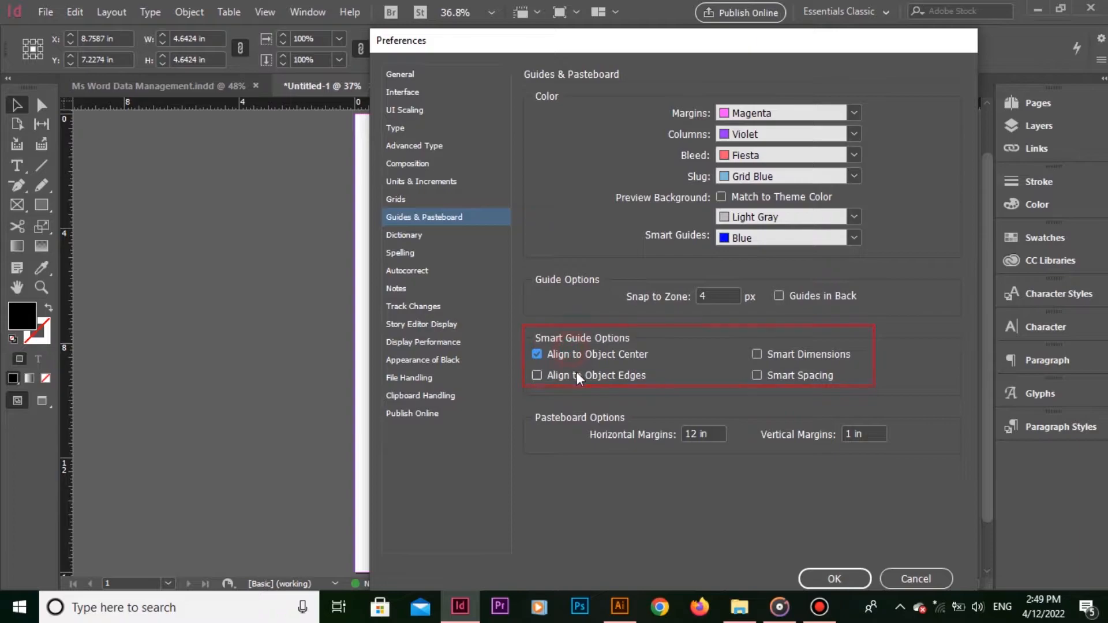
left_click(577, 374)
left_click(774, 355)
left_click(786, 378)
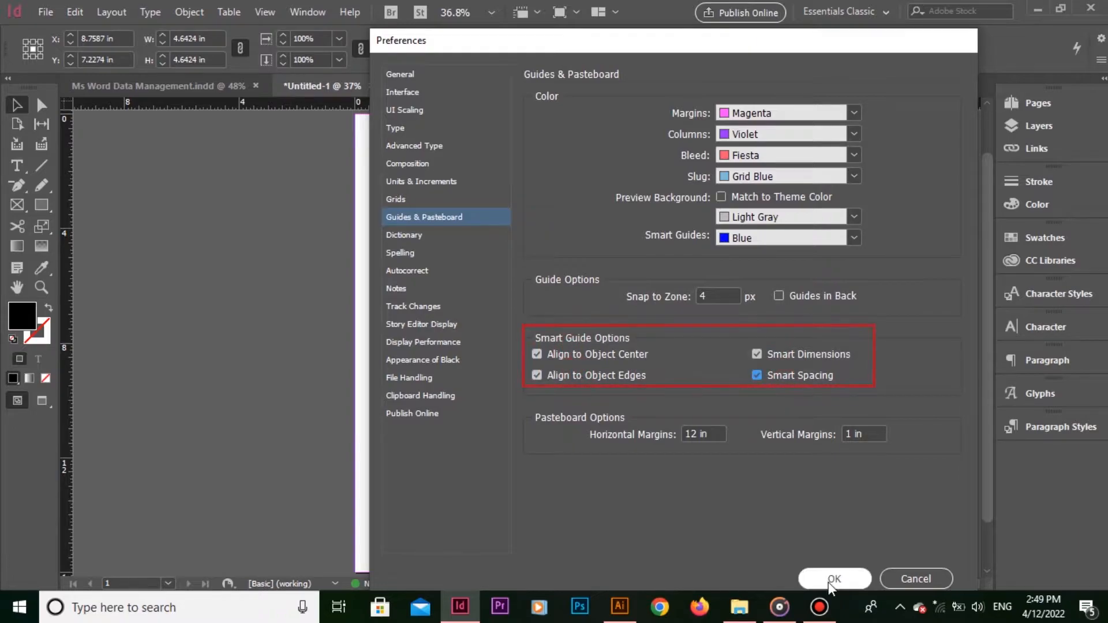
left_click(829, 580)
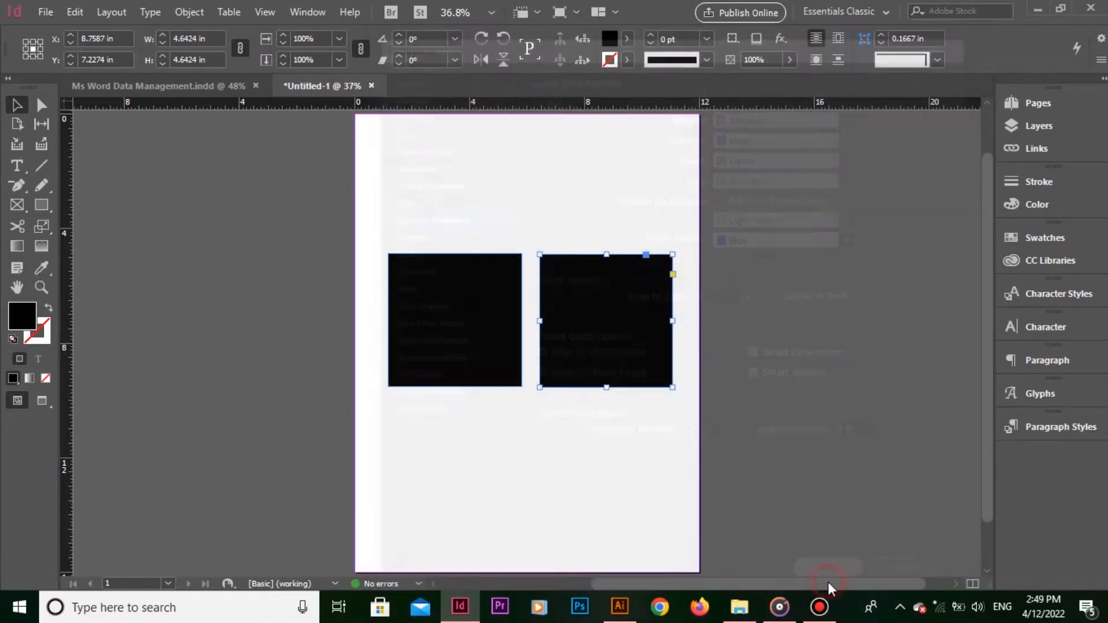
Check whether Smart Guides is enabled among the Grids & Guides options
left_click(266, 12)
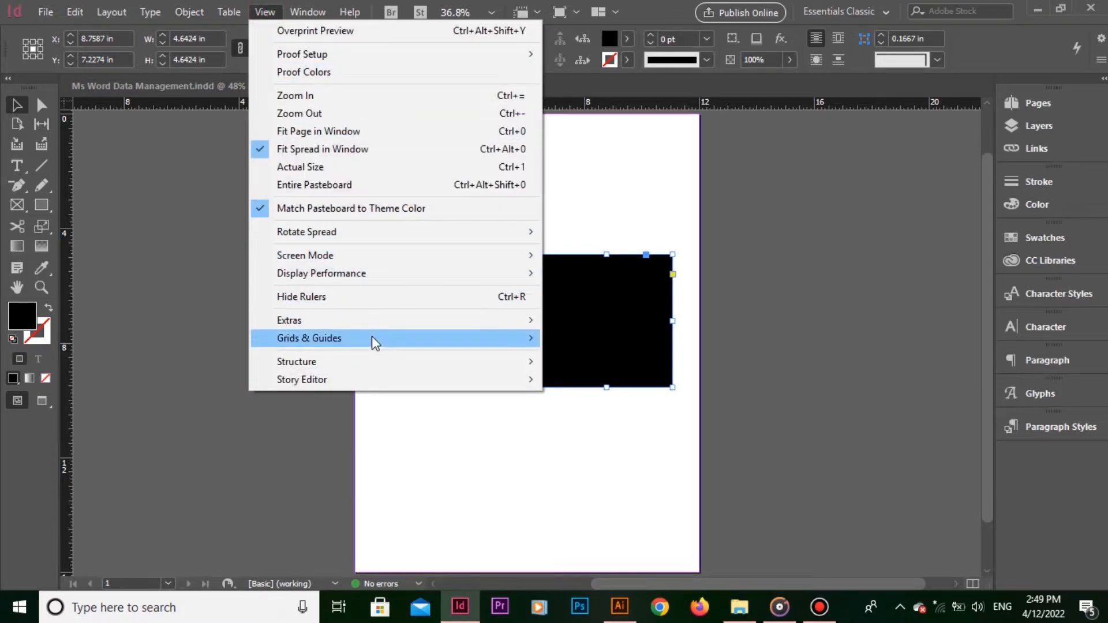
mouse_move(374, 342)
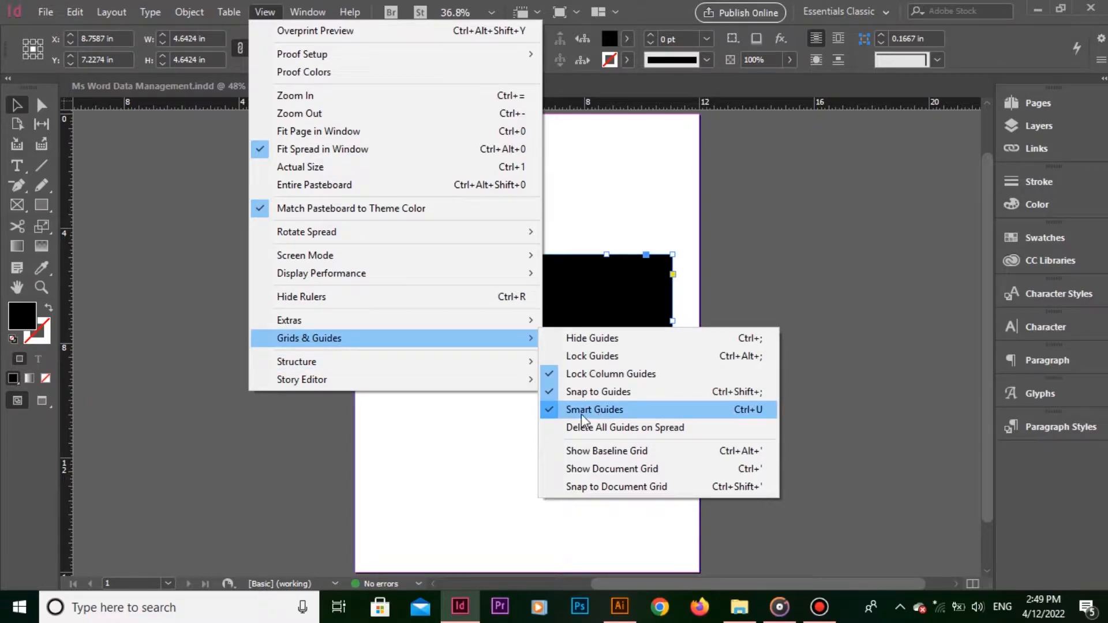
left_click(456, 414)
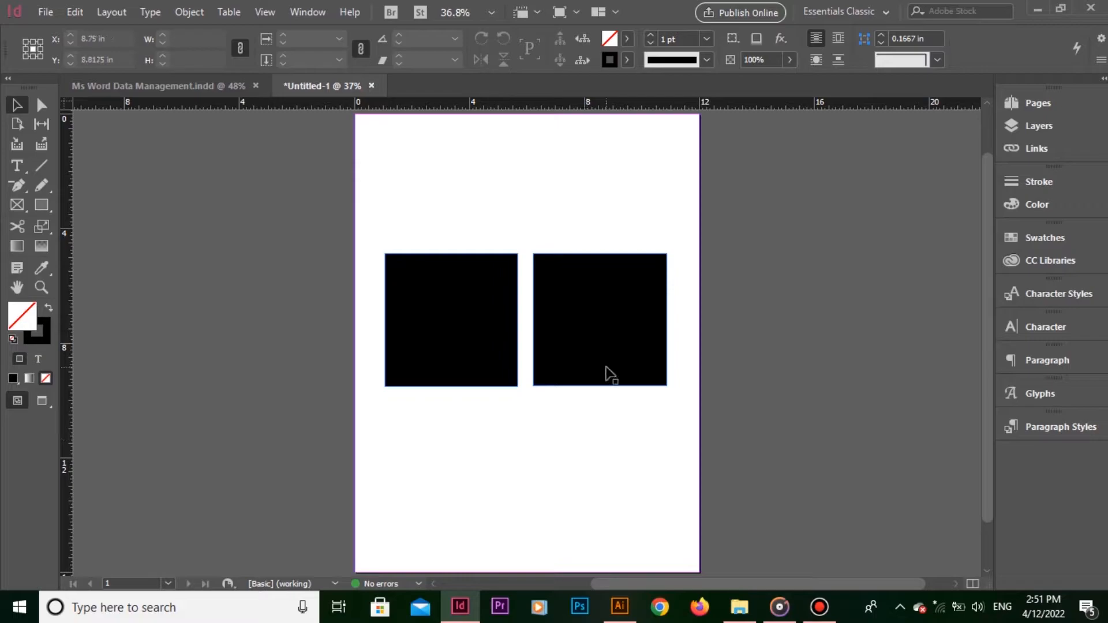
Nudge the right black square to test its alignment and check whether the Smart Guides option is available
left_click_drag(606, 366, 619, 329)
left_click(607, 466)
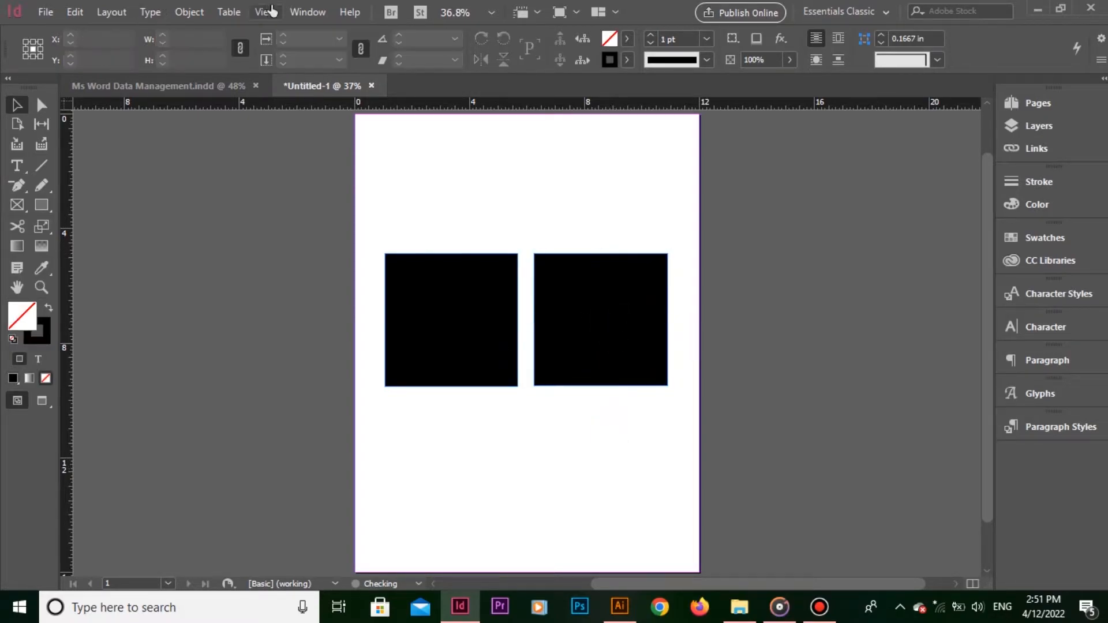
left_click(265, 11)
left_click(351, 338)
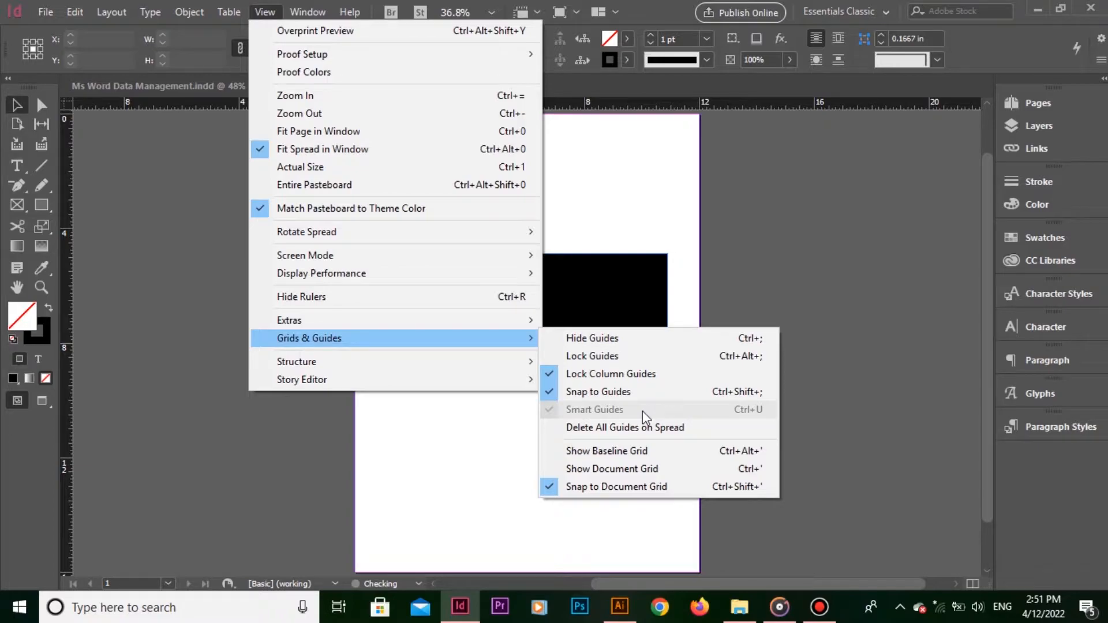
left_click(712, 248)
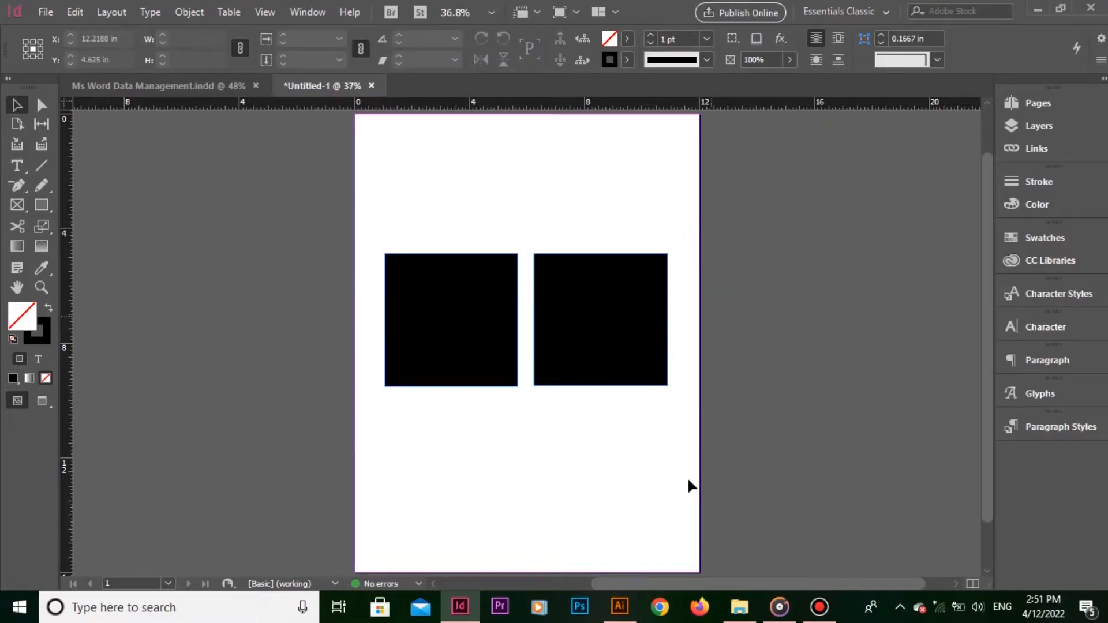
Turn off Snap to Document Grid and reopen the Grids & Guides options
left_click(261, 15)
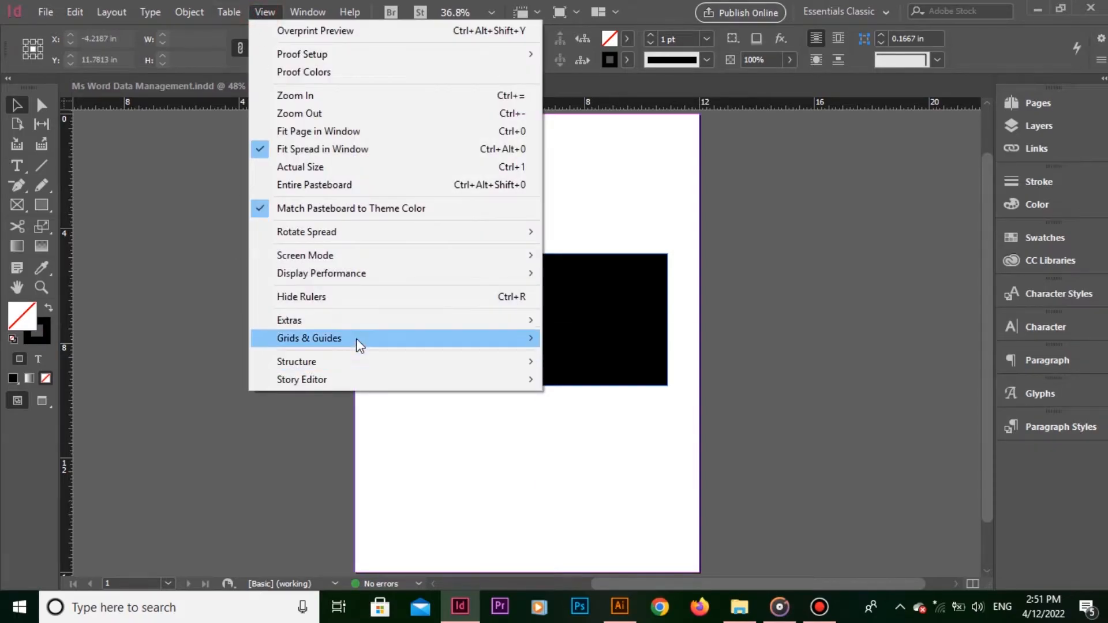
mouse_move(358, 339)
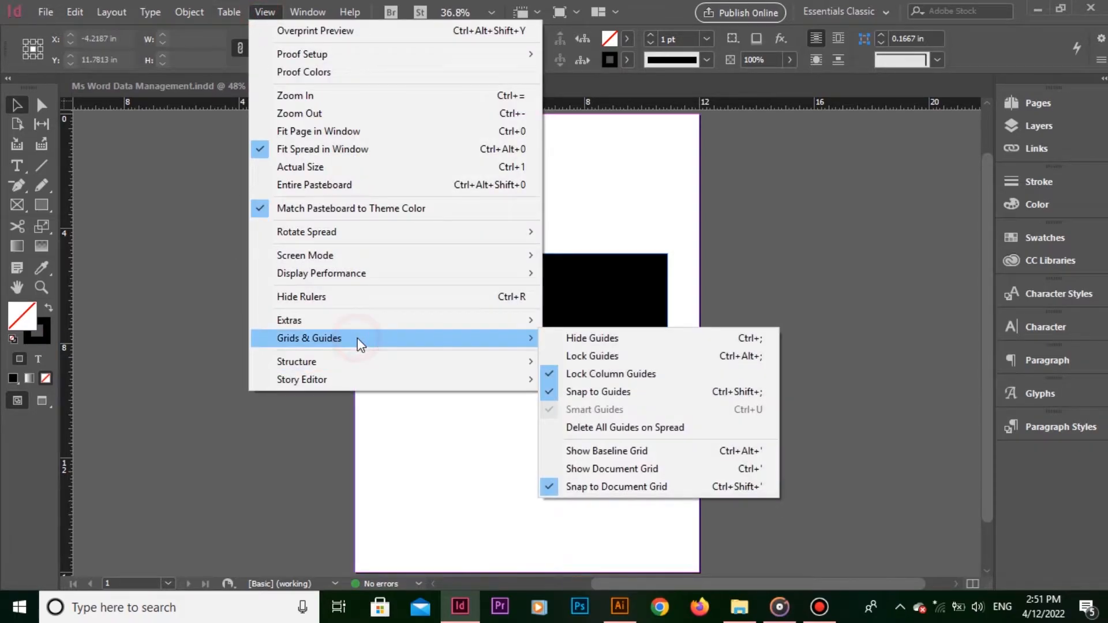
left_click(636, 492)
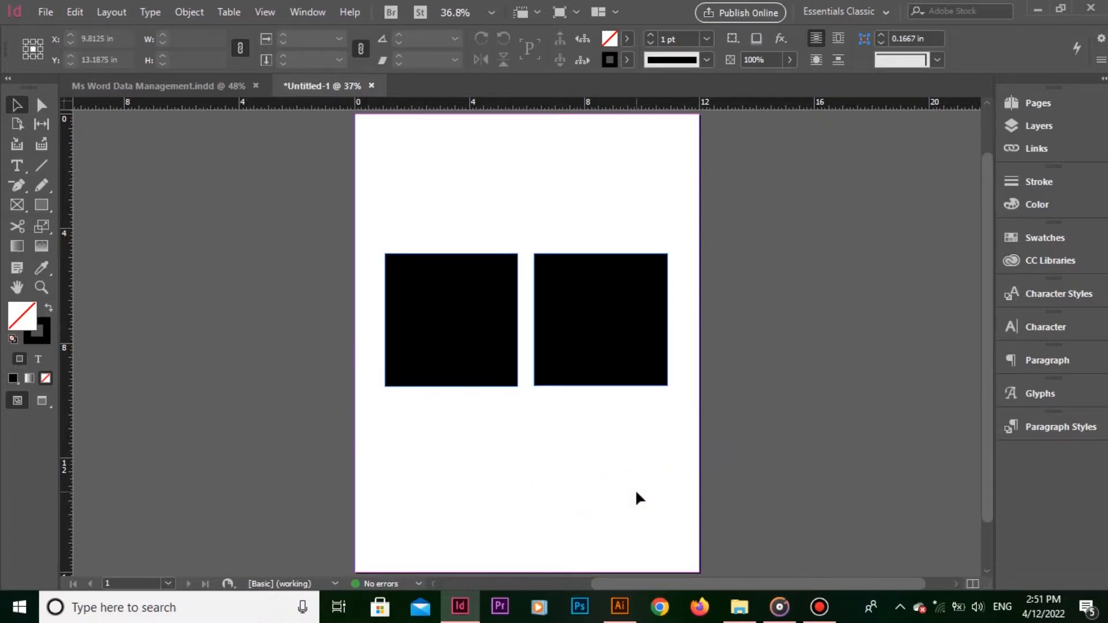
left_click(273, 15)
mouse_move(353, 339)
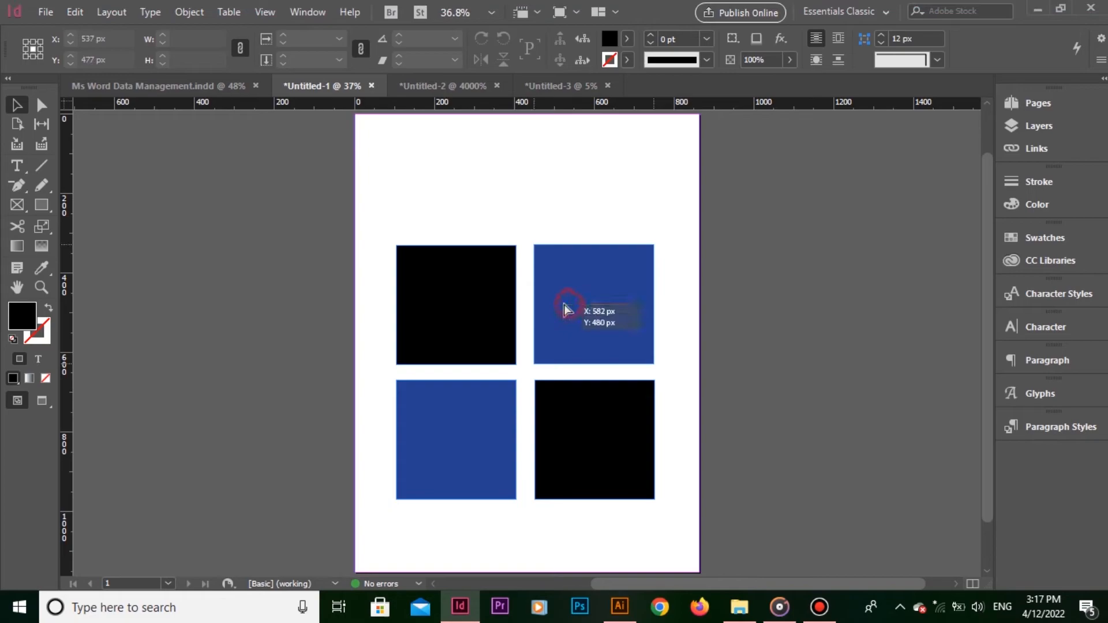
Move the upper-right blue square to X 582 px, Y 480 px and align the lower-right black square below it at X 582 px
left_click_drag(564, 304, 556, 304)
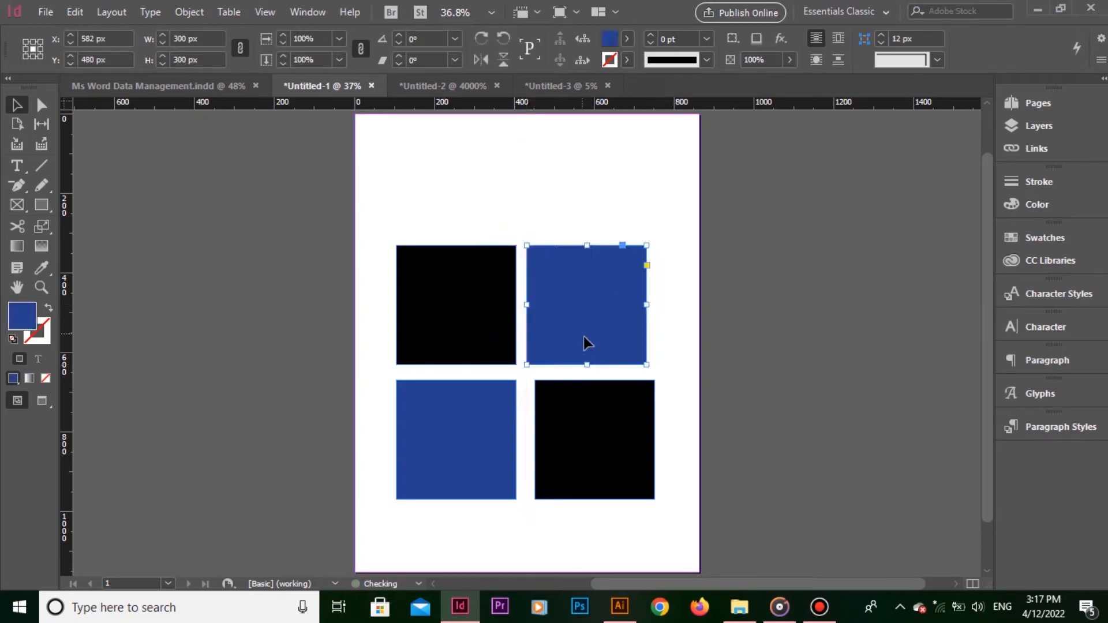
left_click(711, 408)
left_click(654, 441)
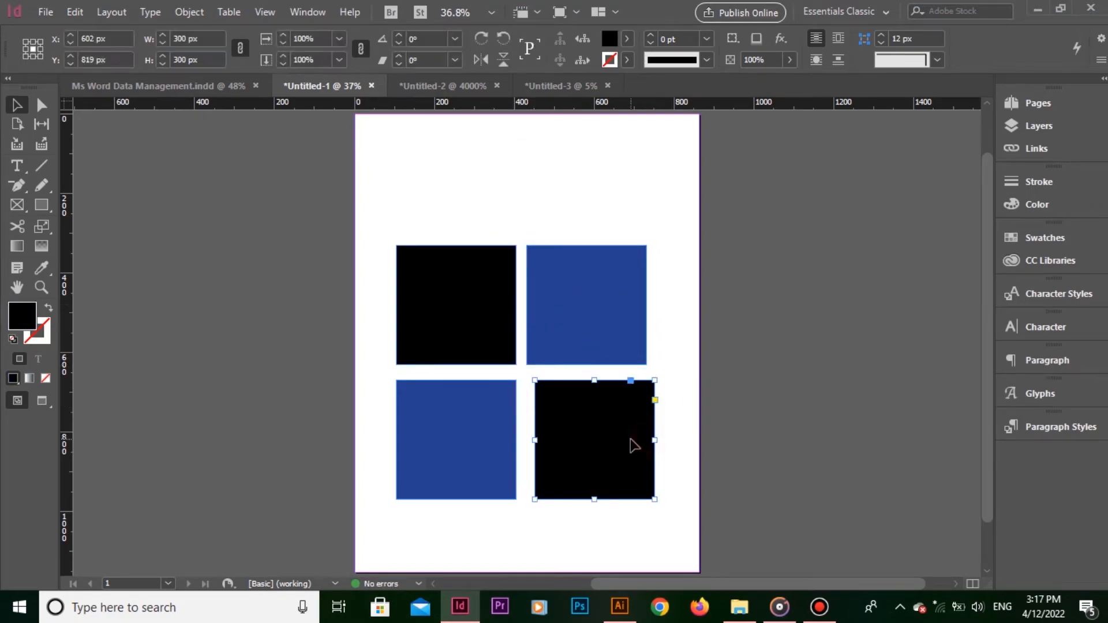
left_click_drag(630, 440, 630, 439)
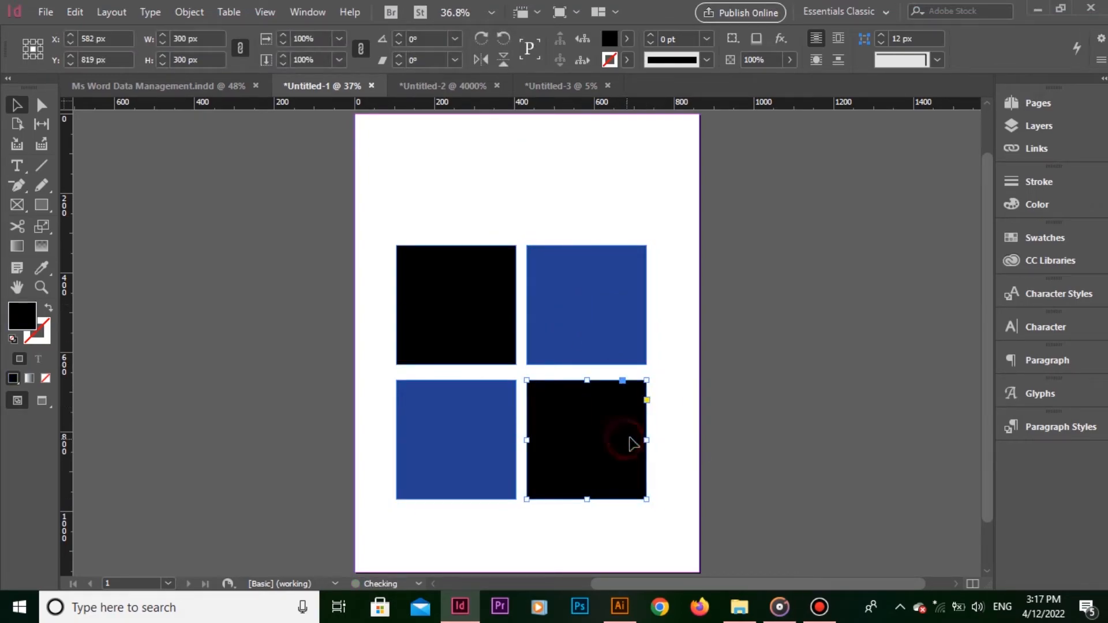
Move all four squares up together so the group is centred at about X 421.5 px, Y 586.5 px, and deselect them
left_click_drag(471, 527, 579, 300)
left_click_drag(583, 292, 585, 267)
left_click(543, 150)
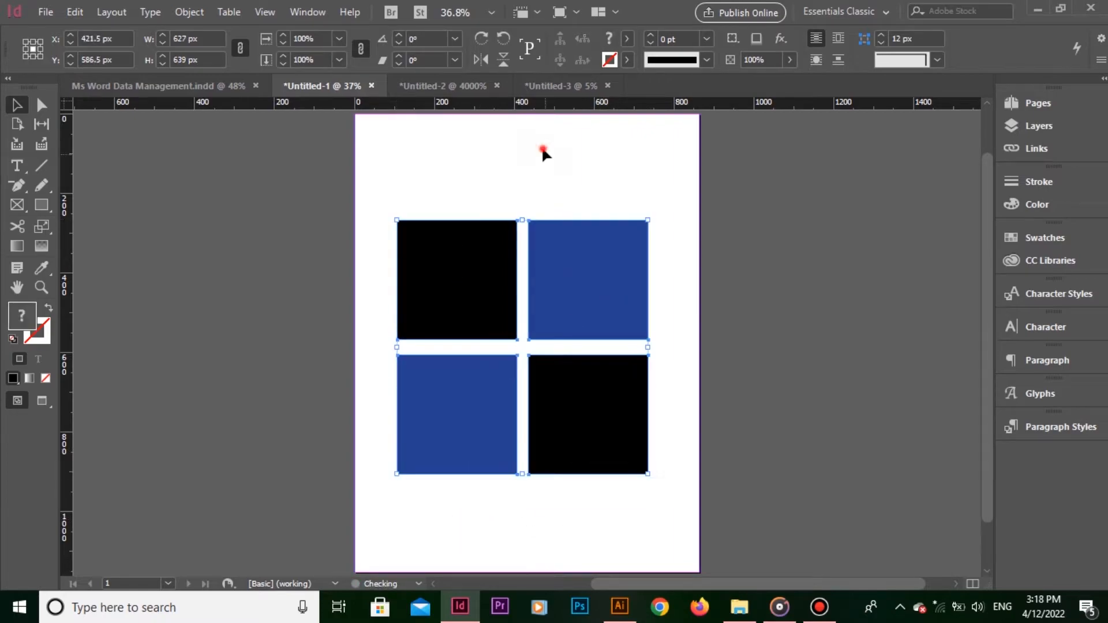
Toggle the Snap to Guides option for the document
left_click(265, 10)
left_click(374, 341)
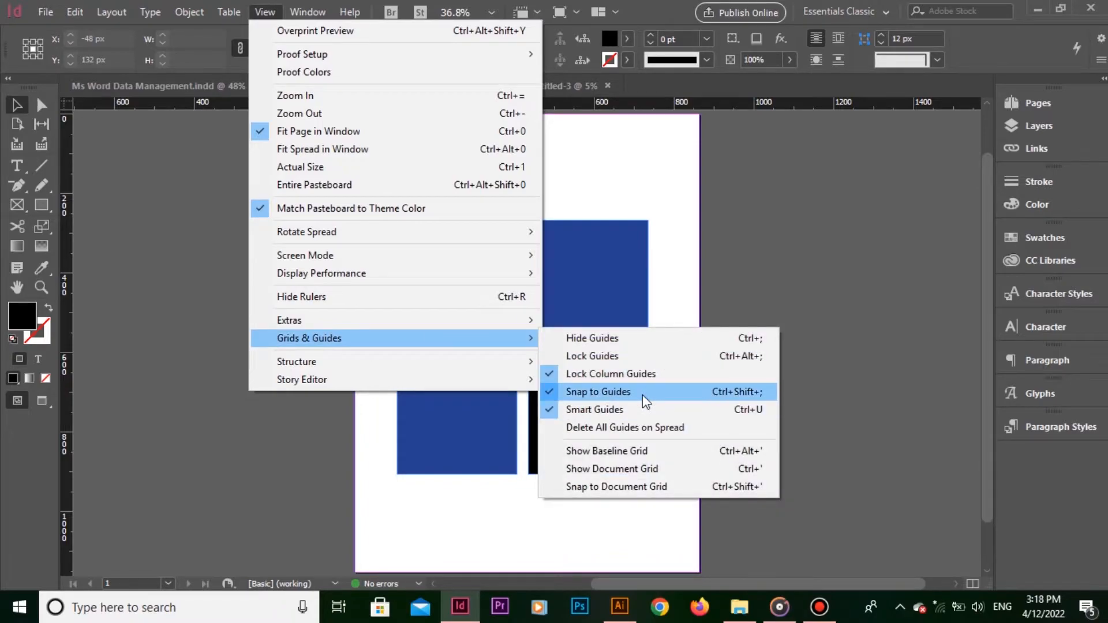
key("ctrl+shift+semicolon")
left_click(644, 393)
Delete the two right squares and the lower-left blue square, keeping only the upper-left black square
left_click_drag(634, 173, 543, 456)
key("Delete")
left_click(490, 435)
key("Delete")
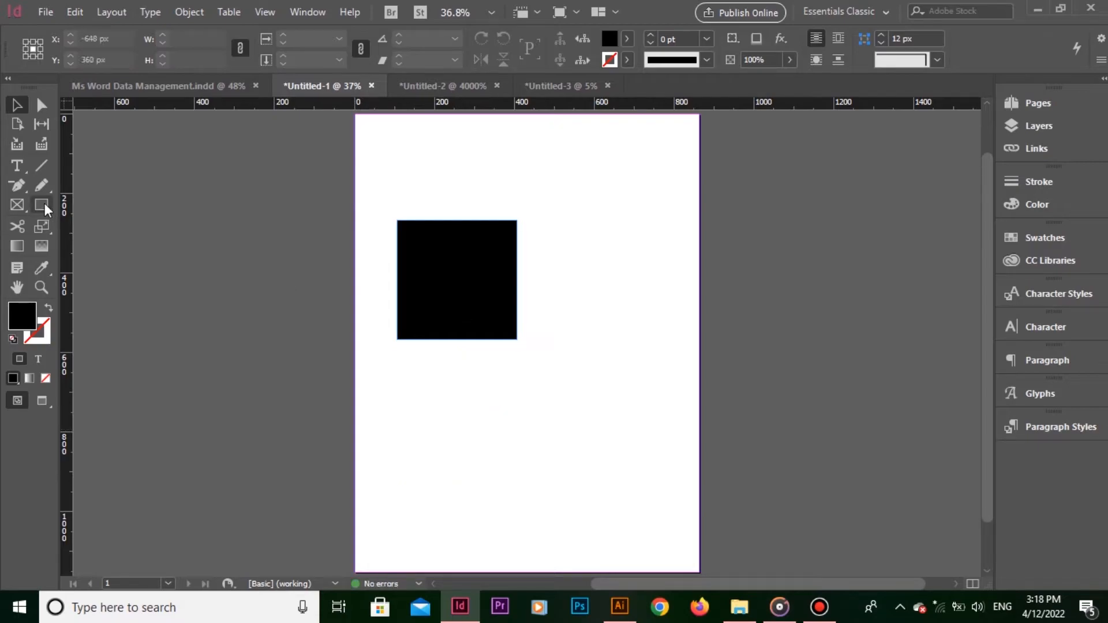
Draw three black squares about 300 px wide beside and below the remaining square, forming an evenly spaced two-by-two grid
left_click(41, 205)
left_click_drag(527, 221, 652, 343)
mouse_move(396, 350)
left_mouse_down()
mouse_move(520, 456)
mouse_move(518, 469)
left_mouse_up()
mouse_move(527, 351)
left_mouse_down()
mouse_move(656, 498)
mouse_move(646, 473)
left_mouse_up()
left_click(17, 105)
left_click(572, 113)
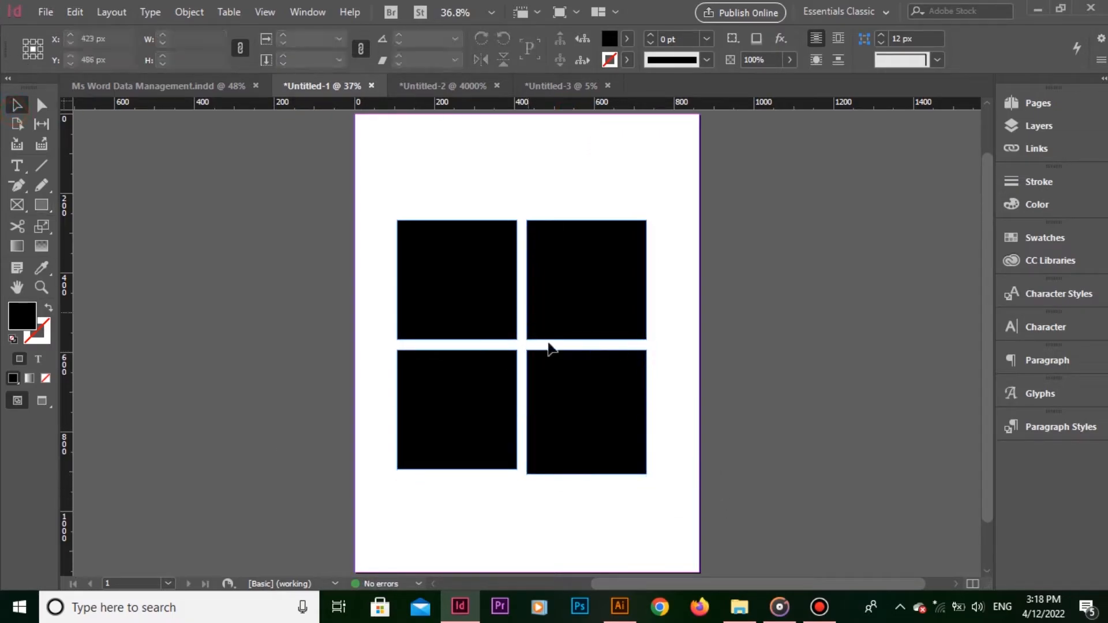
Fill the upper-right and lower-left squares with the dark blue swatch and deselect them
left_click(449, 443)
left_click(587, 281)
left_click(627, 39)
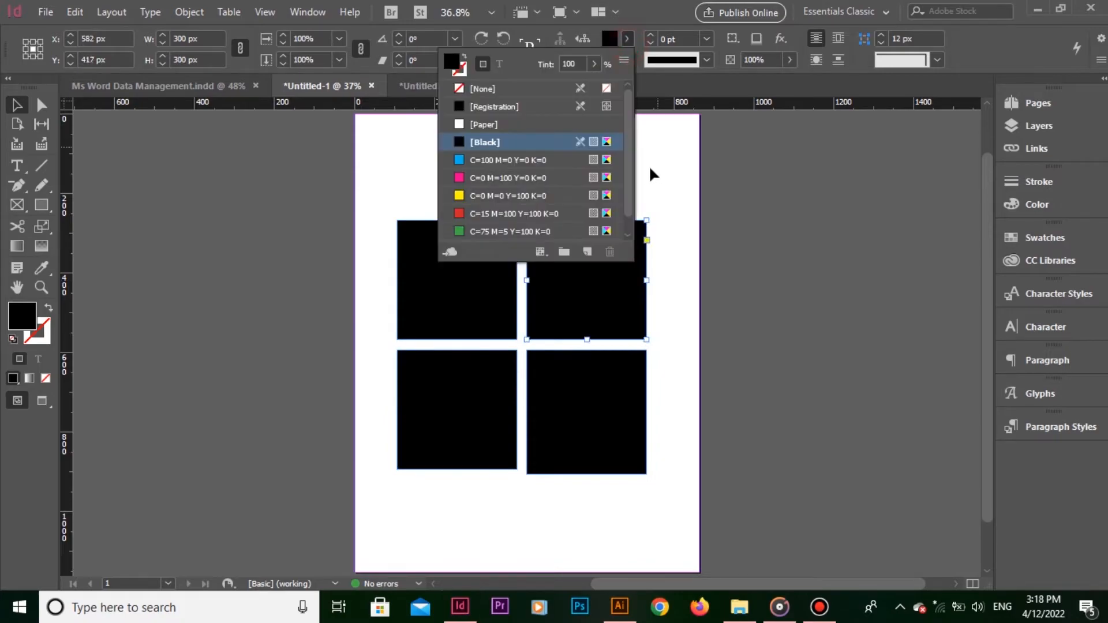
scroll(633, 230, "down", 2)
left_click(497, 231)
left_click(458, 420)
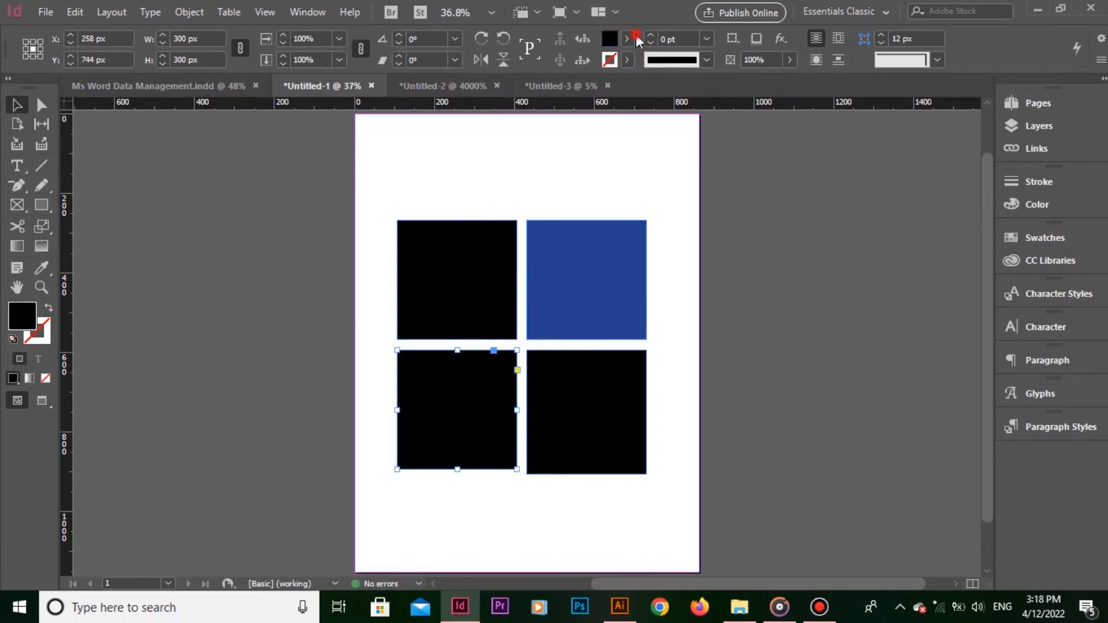
left_click(627, 38)
scroll(629, 231, "down", 2)
left_click(617, 232)
left_click(787, 302)
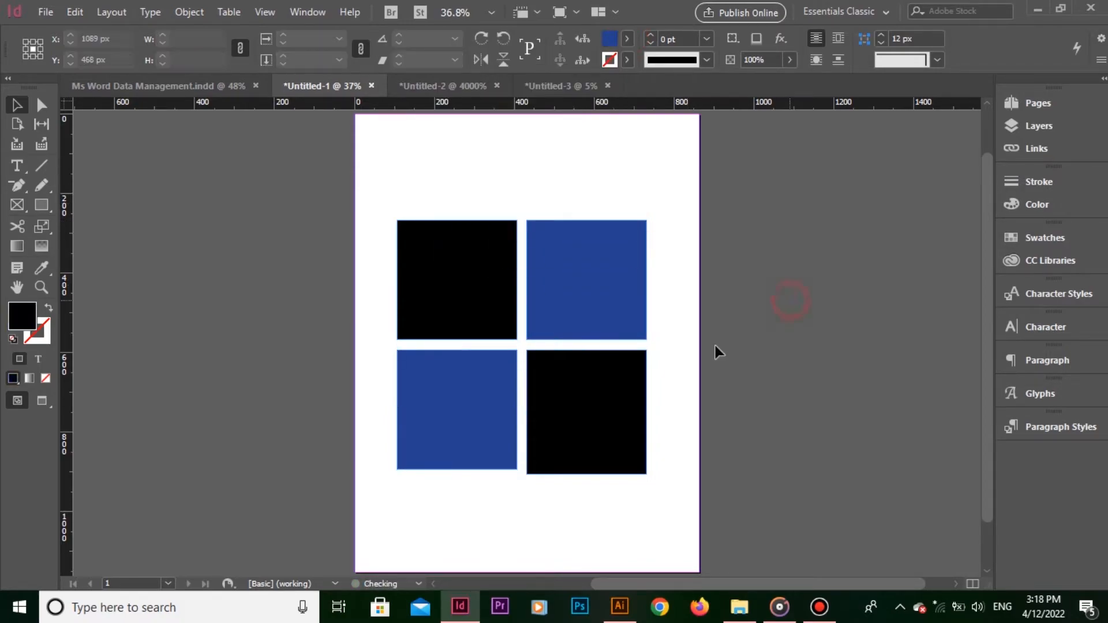
Set Snap to Zone to 1 px in the Guides & Pasteboard preferences
left_click(73, 12)
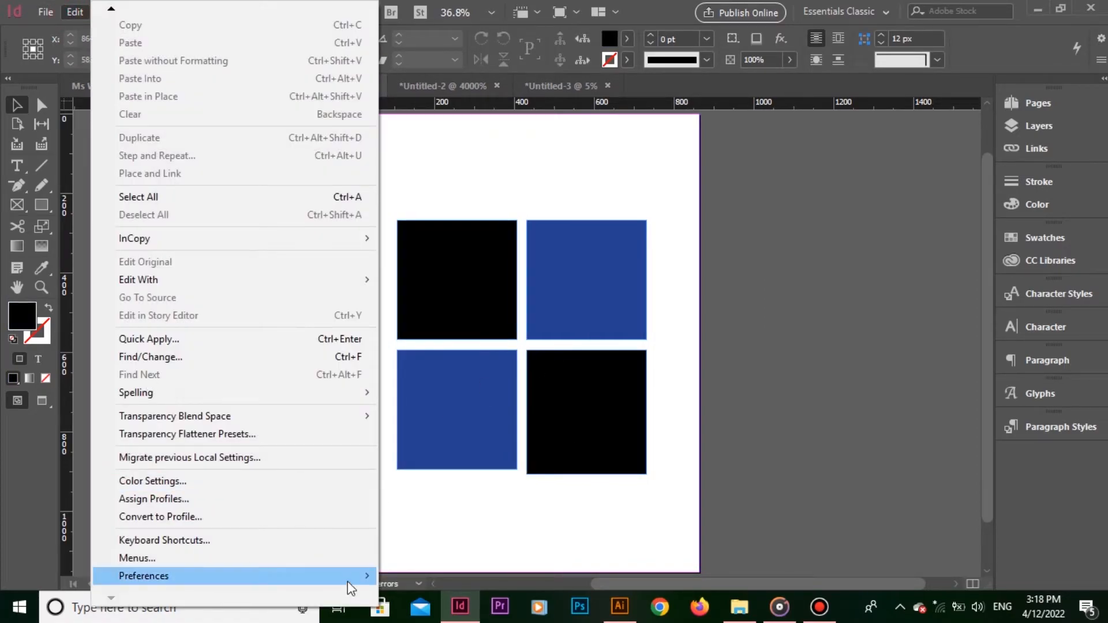
mouse_move(353, 577)
left_click(506, 356)
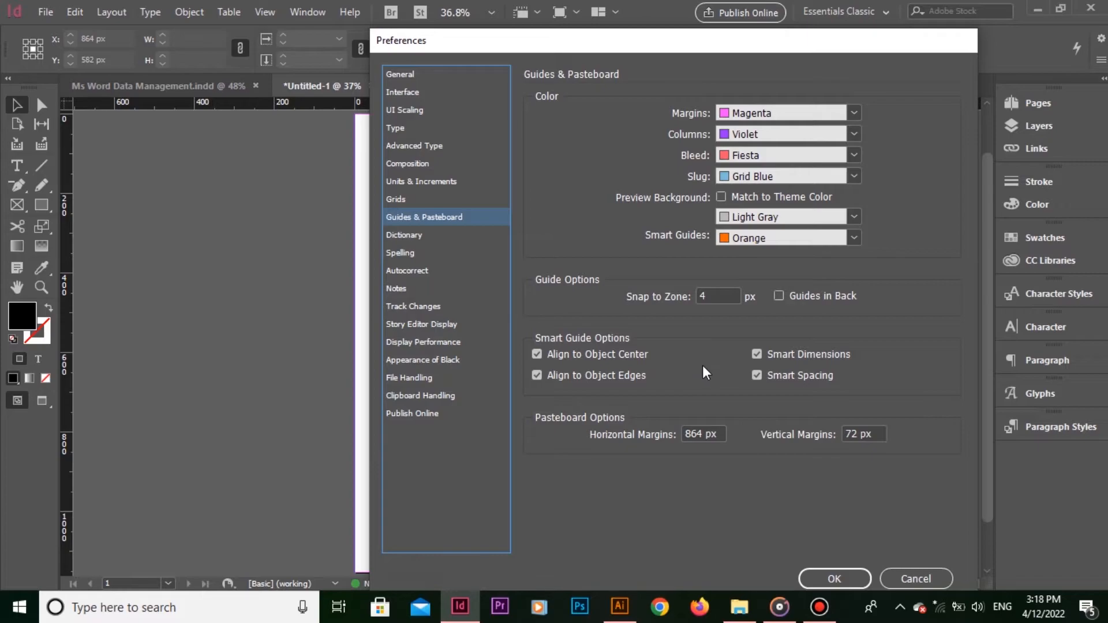
double_click(726, 296)
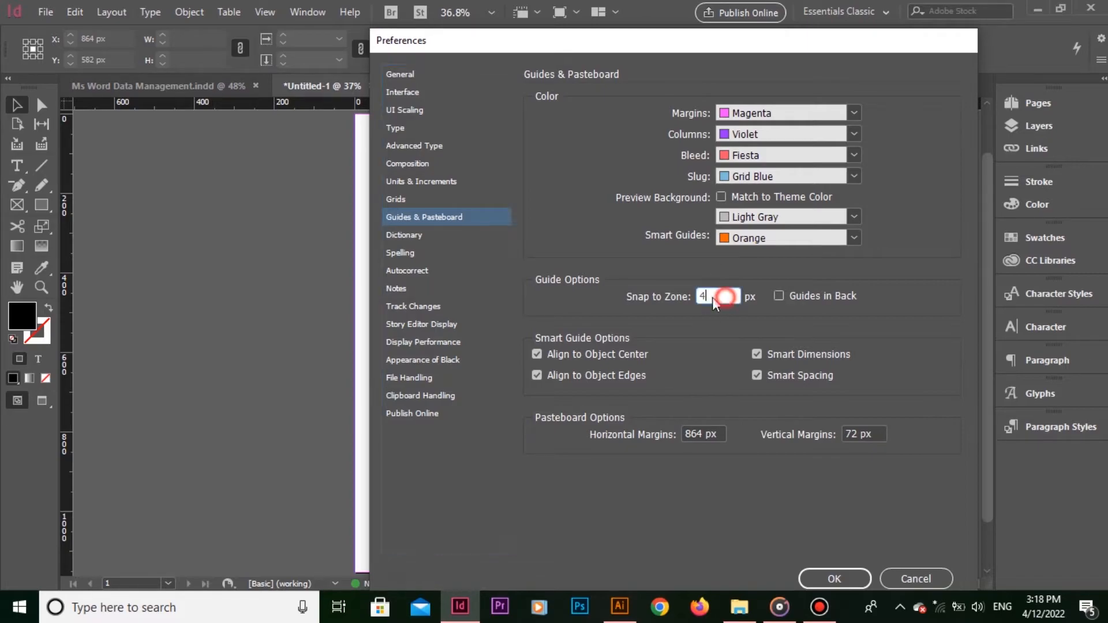
type("1")
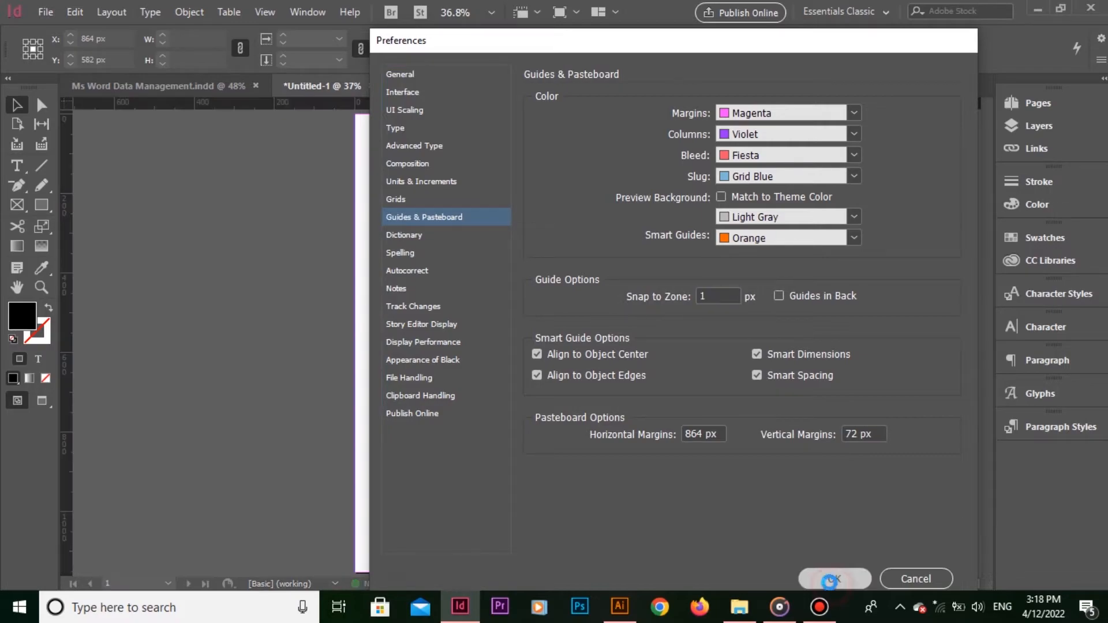
left_click(838, 577)
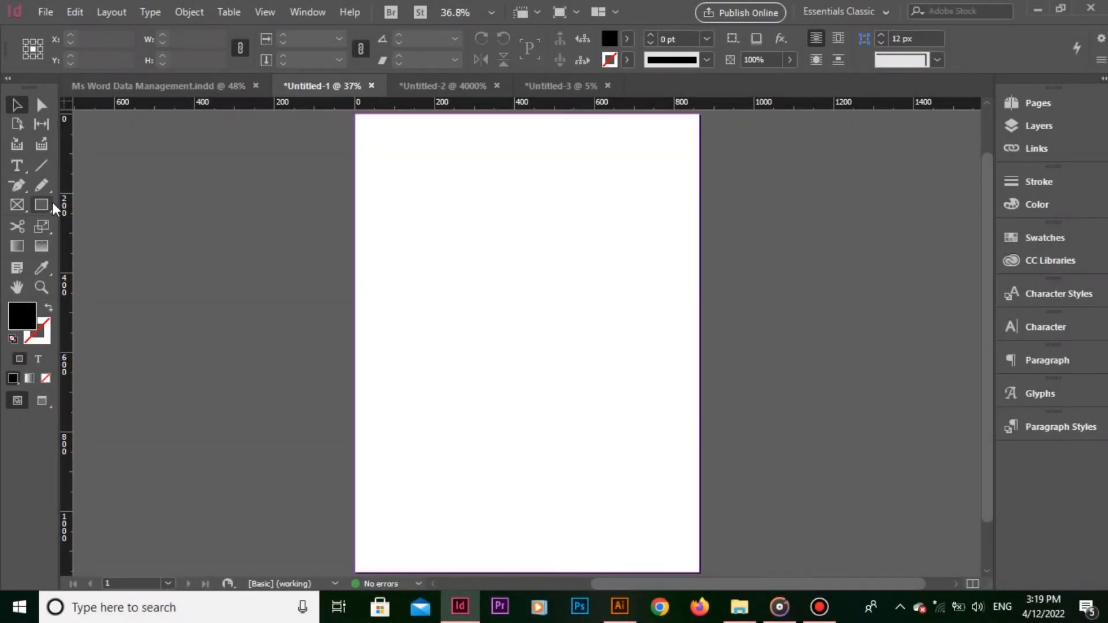
Draw two black squares about 279 px wide next to each other across the middle of the page
left_click(41, 205)
left_click_drag(405, 260, 494, 331)
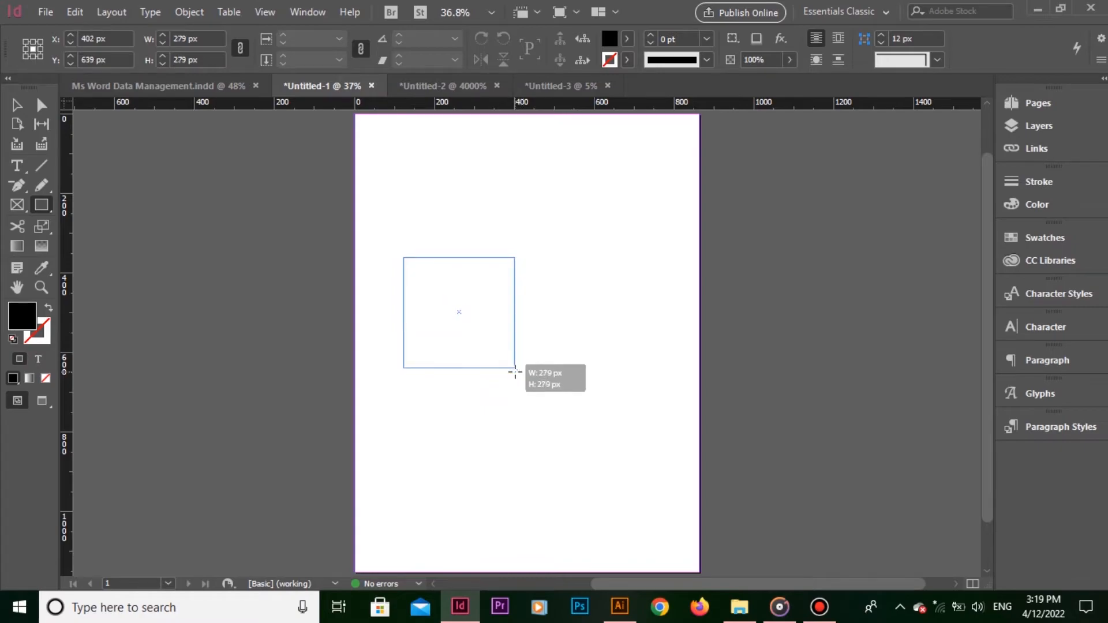
left_click_drag(515, 373, 515, 372)
left_click_drag(528, 256, 640, 409)
Fill the right square with the C=100 M=90 Y=10 K=0 swatch and deselect it
key("v")
left_click(627, 39)
left_click(632, 229)
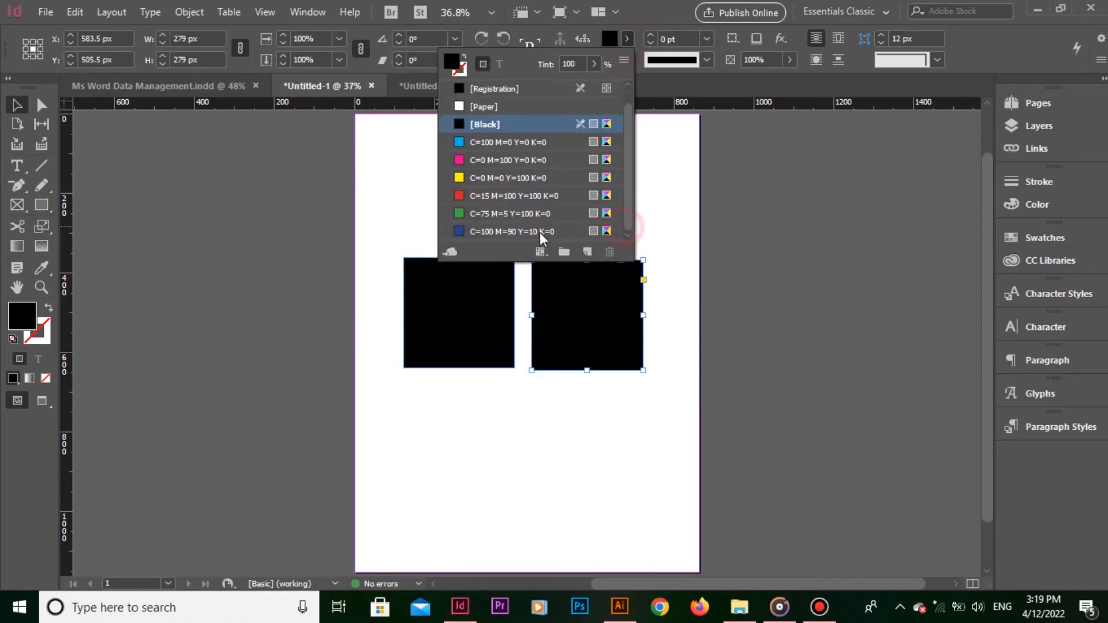
left_click(539, 232)
left_click(774, 233)
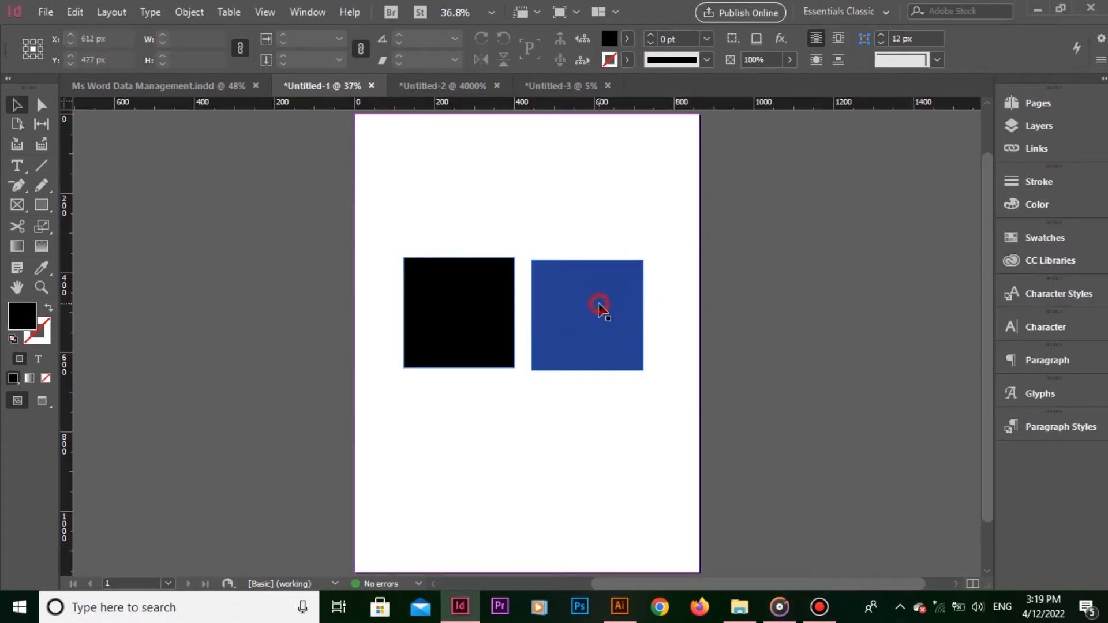
Move the blue square flush against the black square's right edge, checking the join up close
mouse_move(596, 305)
left_mouse_down()
mouse_move(582, 302)
mouse_move(623, 302)
mouse_move(605, 303)
left_mouse_up()
left_click_drag(619, 309, 607, 312)
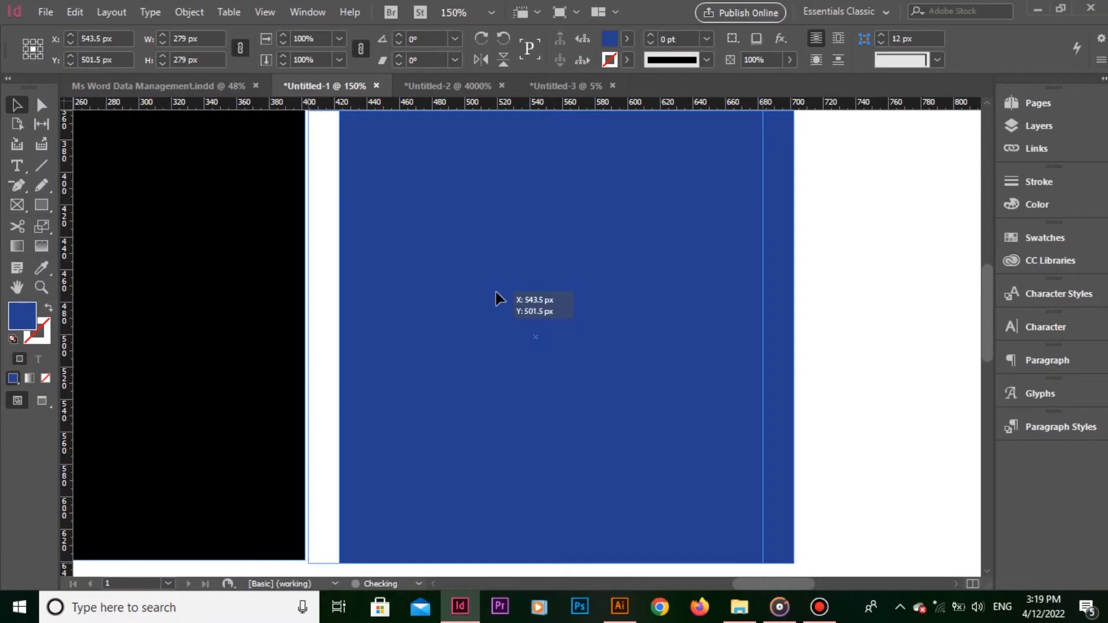
left_click_drag(496, 293, 493, 293)
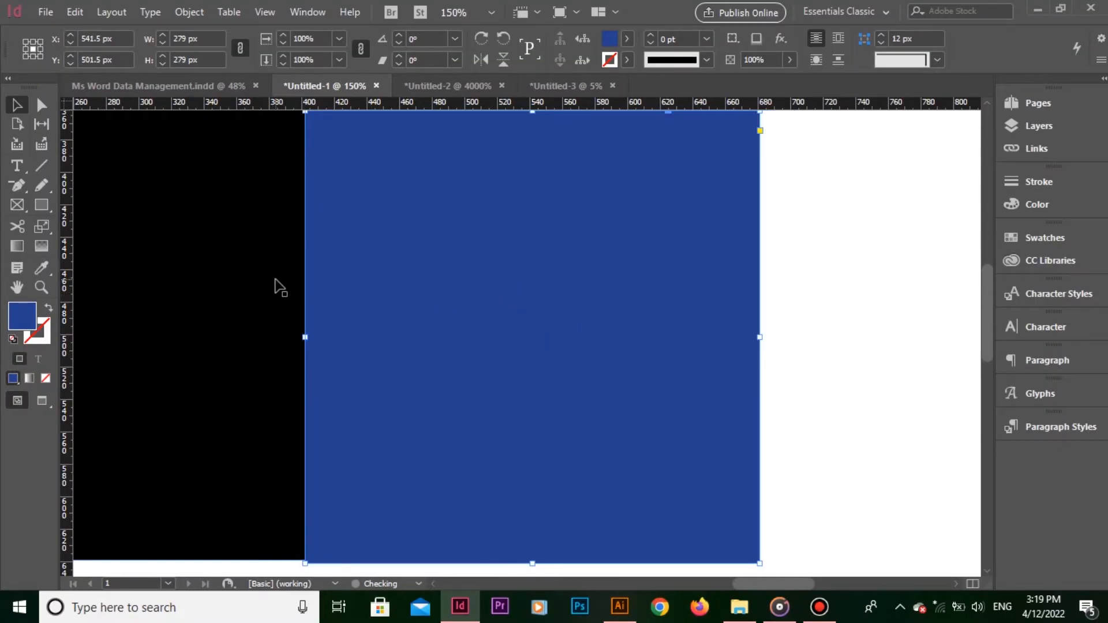
key("ctrl+=")
key("ctrl+=")
key("ctrl+=")
left_click_drag(327, 289, 831, 285)
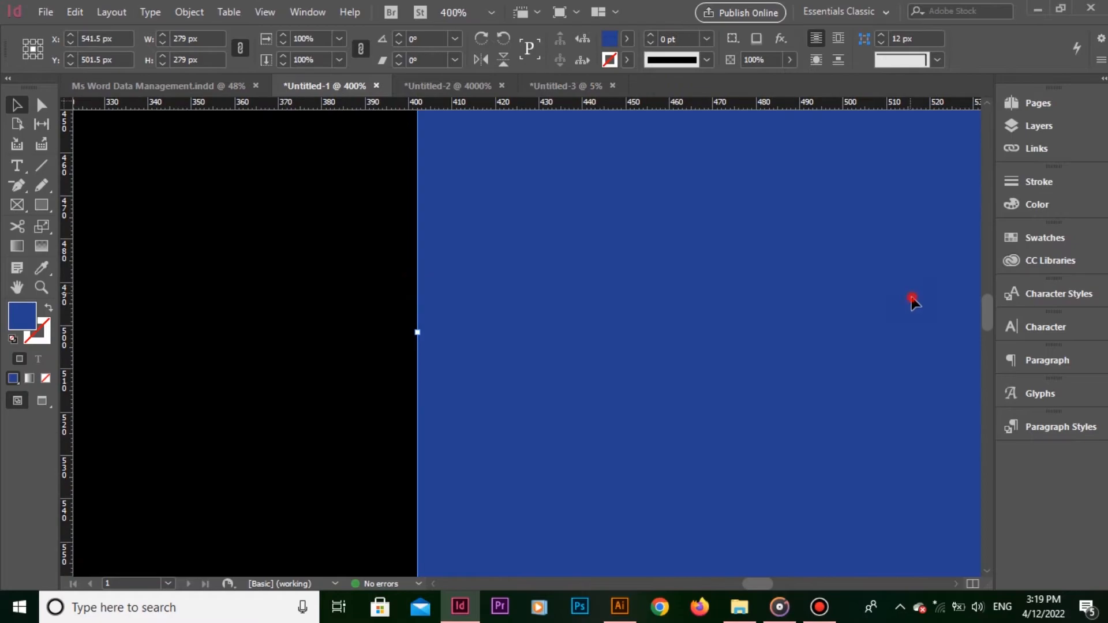
Nudge the blue square slightly away from the black square and back against its edge, leaving both deselected
left_click_drag(912, 300, 934, 300)
left_click_drag(751, 310, 728, 310)
key("ctrl+minus")
key("ctrl+minus")
key("ctrl+minus")
key("ctrl+minus")
left_click(320, 129)
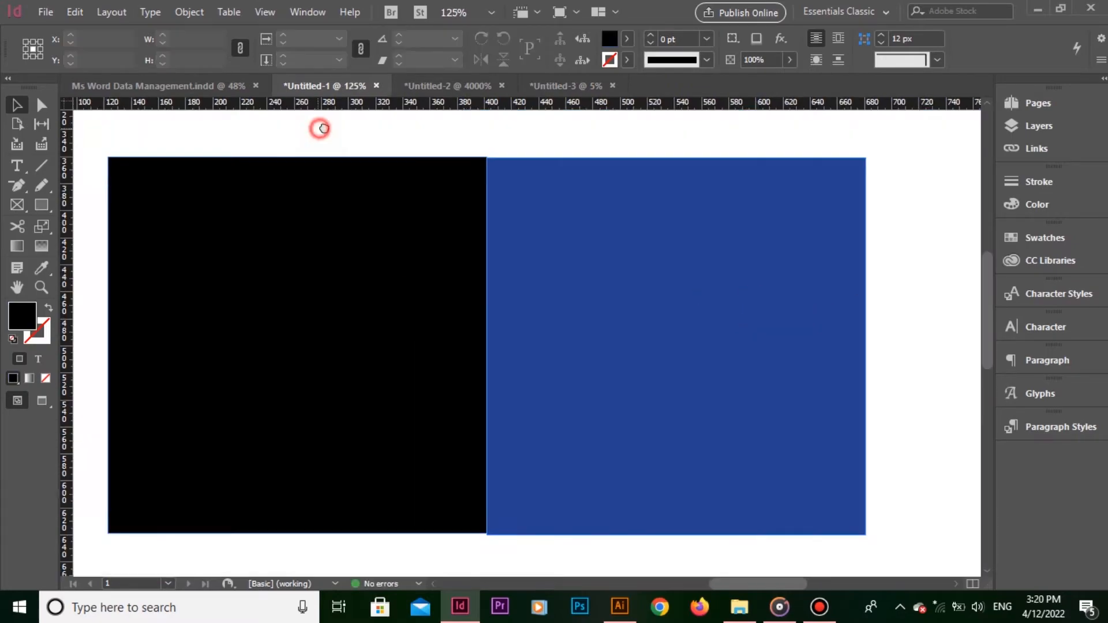
mouse_move(630, 255)
left_mouse_down()
mouse_move(640, 254)
mouse_move(622, 254)
left_mouse_up()
left_click(515, 130)
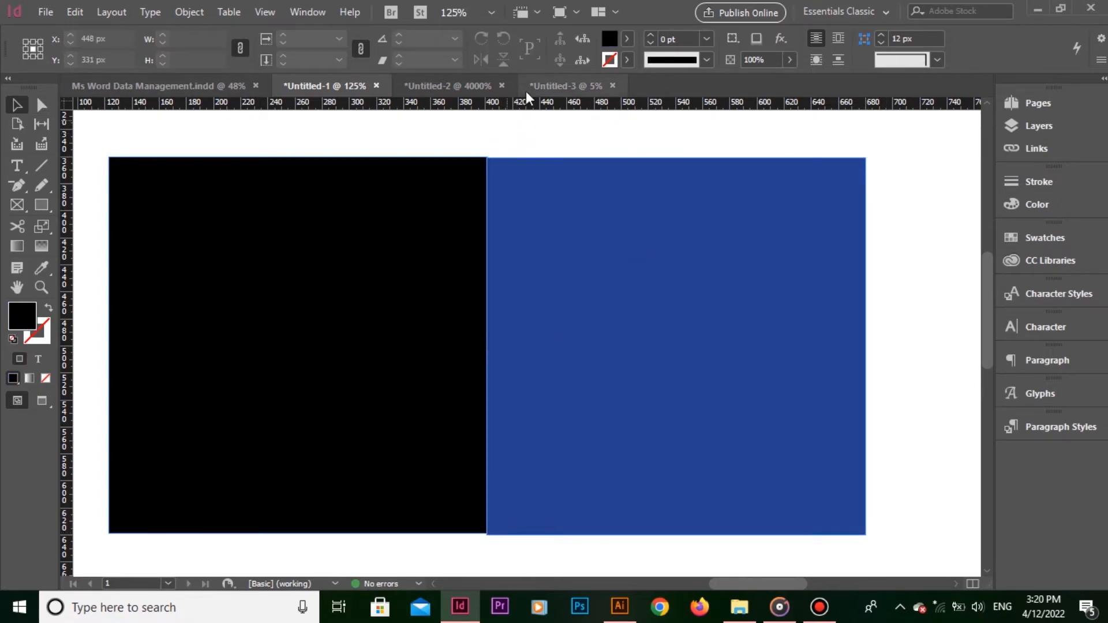
Close the Untitled-2 and Untitled-3 documents and create a document 10 px wide and 10 px high
left_click(503, 86)
left_click(46, 12)
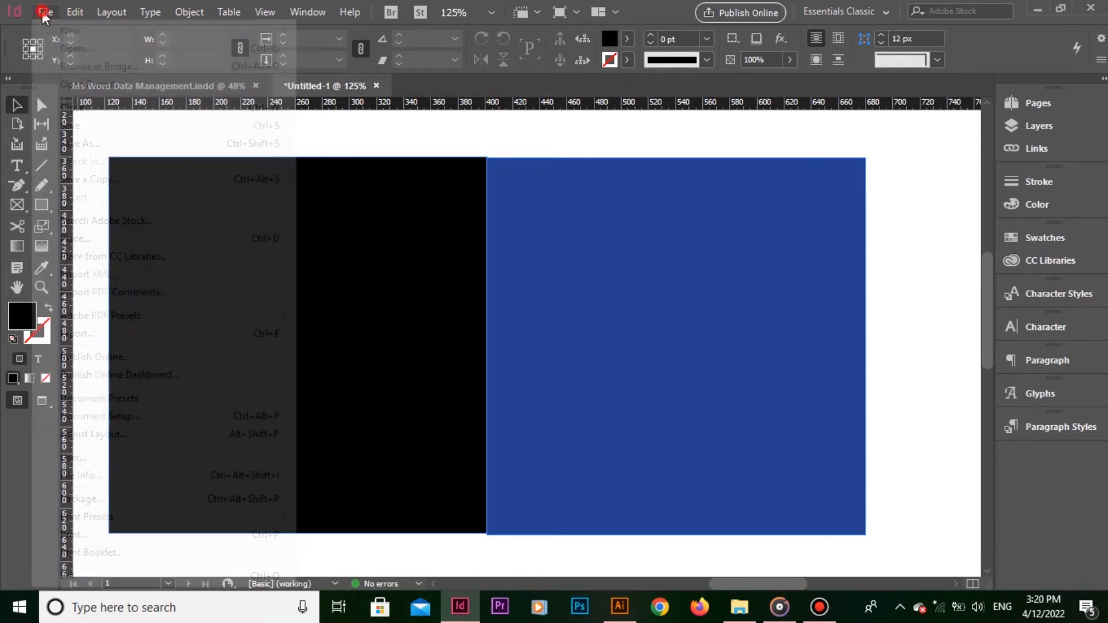
mouse_move(69, 30)
left_click(346, 30)
left_click(744, 172)
left_click(730, 391)
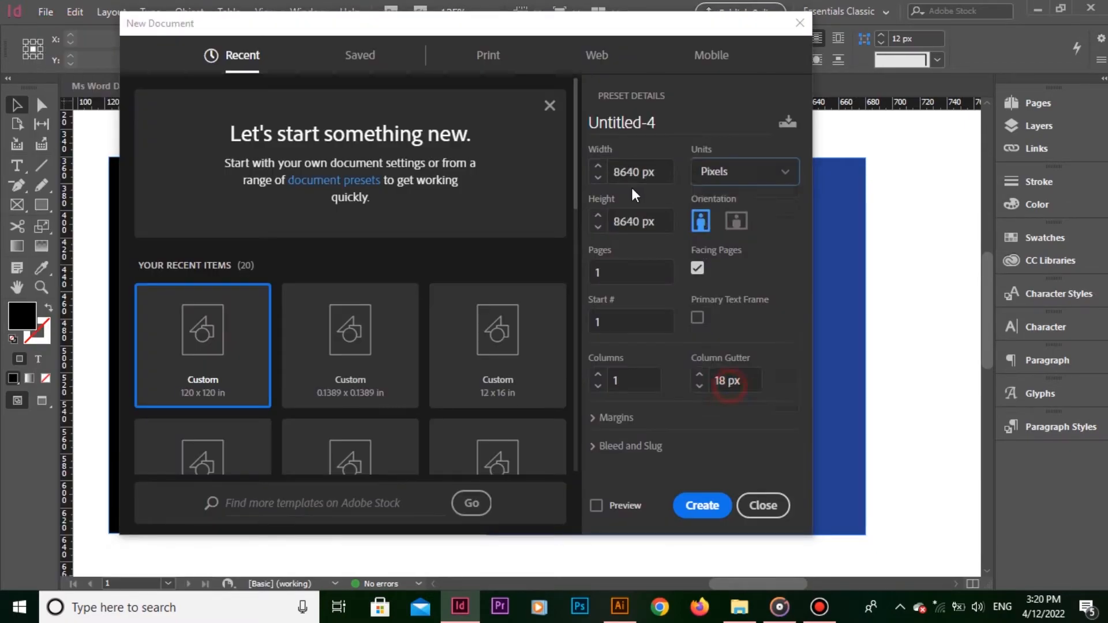
left_click_drag(658, 173, 471, 190)
type("10")
key("Tab")
type("10")
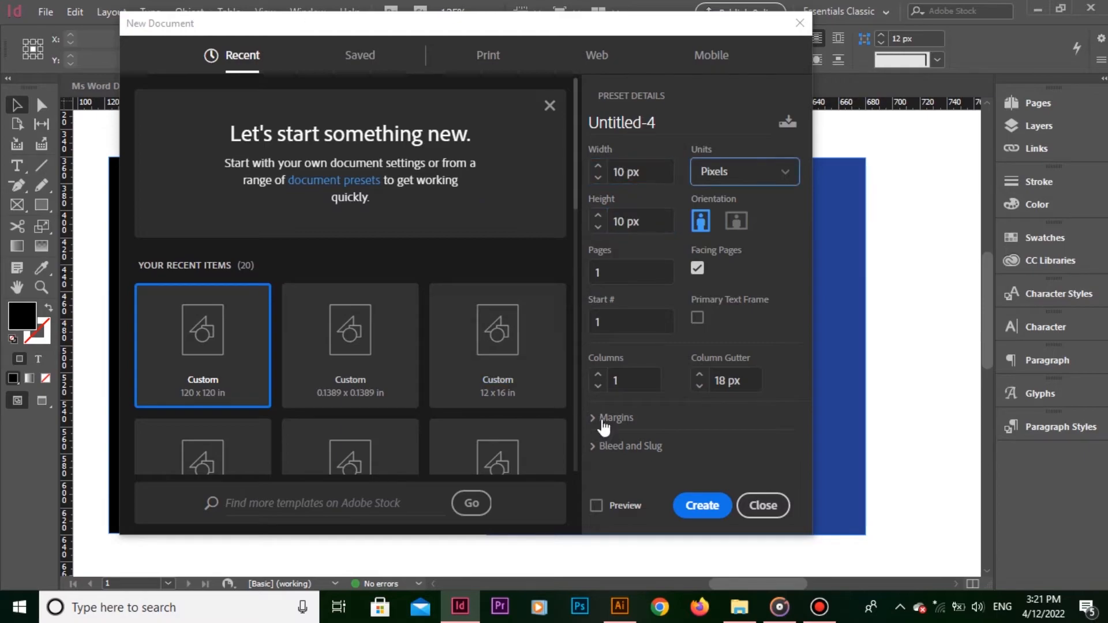
left_click(702, 506)
Draw four black squares in an evenly spaced two-by-two grid on the page
mouse_move(362, 214)
left_mouse_down()
mouse_move(492, 343)
mouse_move(460, 311)
left_mouse_up()
left_click_drag(493, 214, 590, 312)
mouse_move(362, 344)
left_mouse_down()
mouse_move(493, 451)
mouse_move(460, 440)
left_mouse_up()
mouse_move(492, 344)
left_mouse_down()
mouse_move(590, 440)
mouse_move(589, 505)
left_mouse_up()
Fill the upper-right and lower-left squares with the dark blue swatch and deselect them
left_click(17, 105)
key("ctrl+a")
left_click(608, 39)
left_click(532, 231)
left_click(520, 454)
Test snapping by moving the upper-left square down, the upper-right square down and left, and the lower-right square left, each about 1 px
key("ctrl+a")
left_click_drag(396, 246, 413, 264)
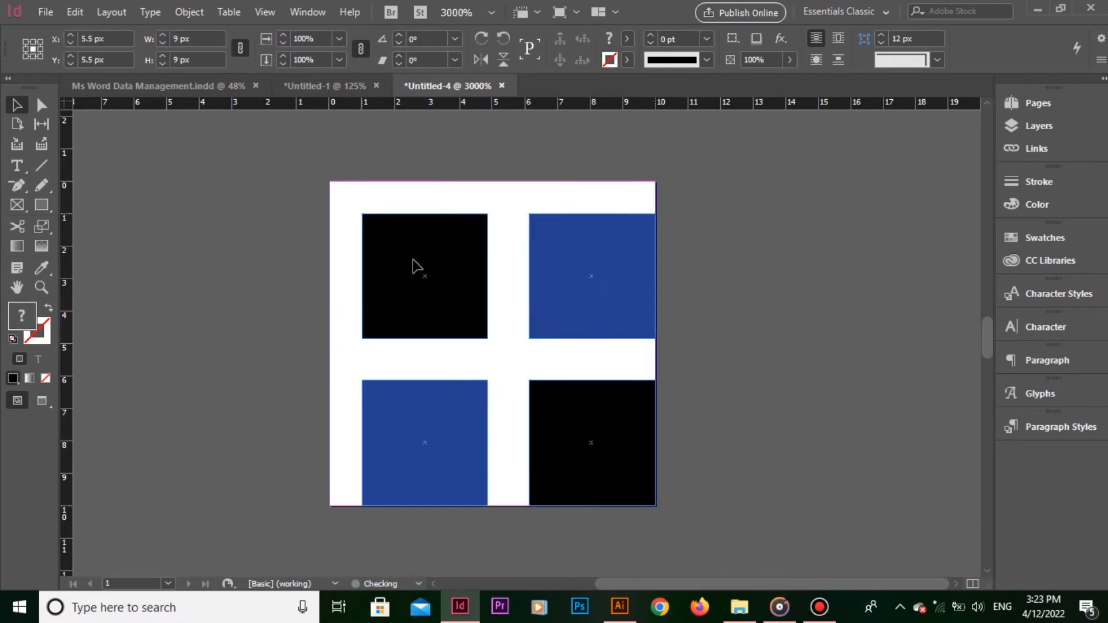
left_click(415, 278)
left_click_drag(418, 321, 418, 353)
left_click_drag(631, 302, 596, 334)
left_click_drag(594, 446, 555, 437)
key("ctrl+z")
key("ctrl+shift+z")
Move each of the four squares up about 1 px and deselect them
left_click_drag(541, 284, 541, 252)
left_click_drag(410, 342, 410, 310)
left_click_drag(549, 427, 550, 395)
left_click_drag(428, 447, 428, 411)
left_click(521, 507)
Create a new document 120 in wide and 120 in high
key("ctrl+n")
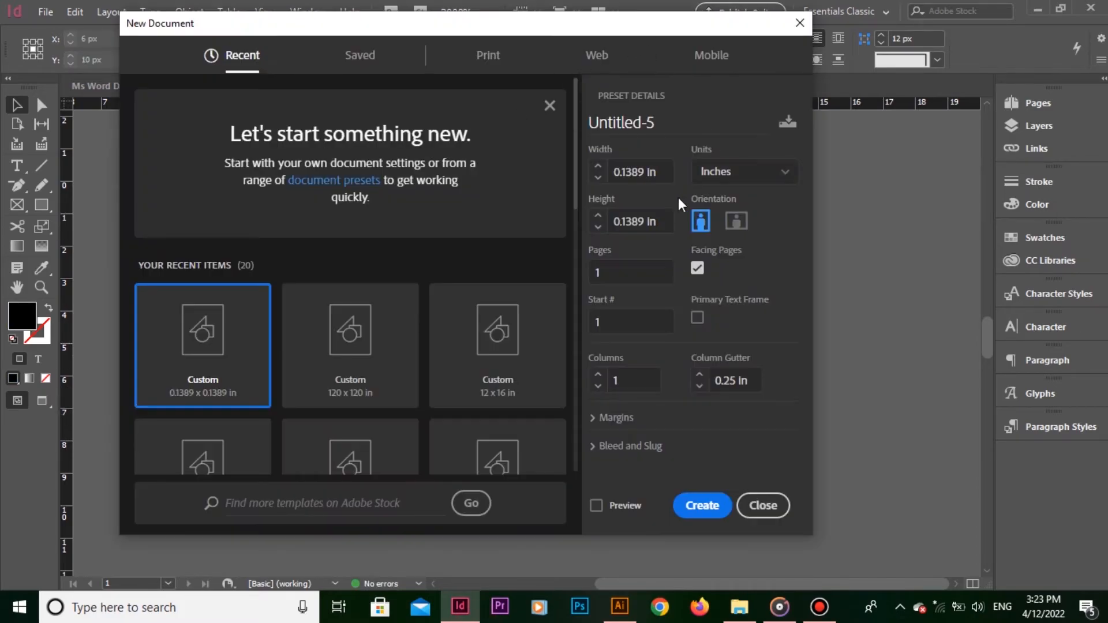
left_click(720, 173)
left_click(627, 171)
type("120")
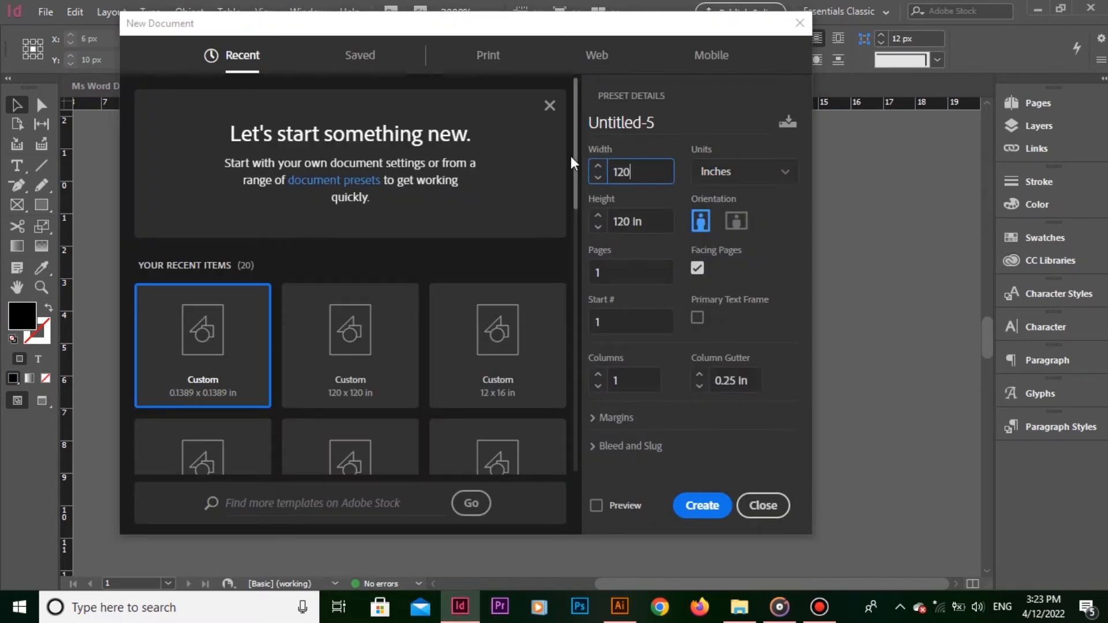
key("Tab")
type("120")
key("Tab")
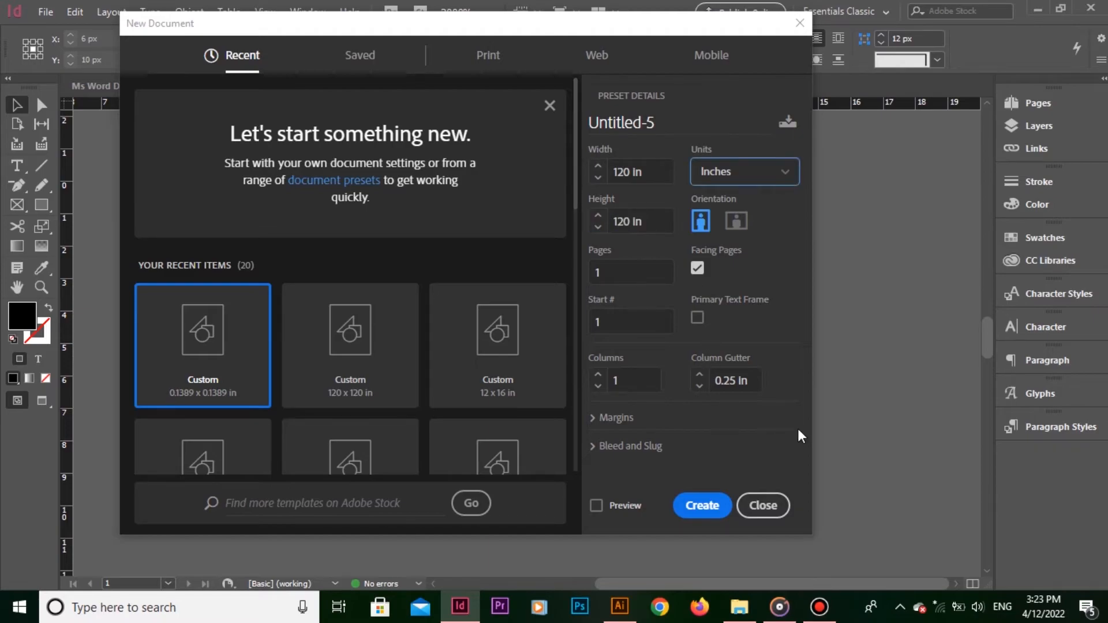
left_click(704, 507)
Draw a black square about 55.5 in wide and, to its right, one about 56.25 in wide filled dark blue
left_click_drag(338, 162, 533, 358)
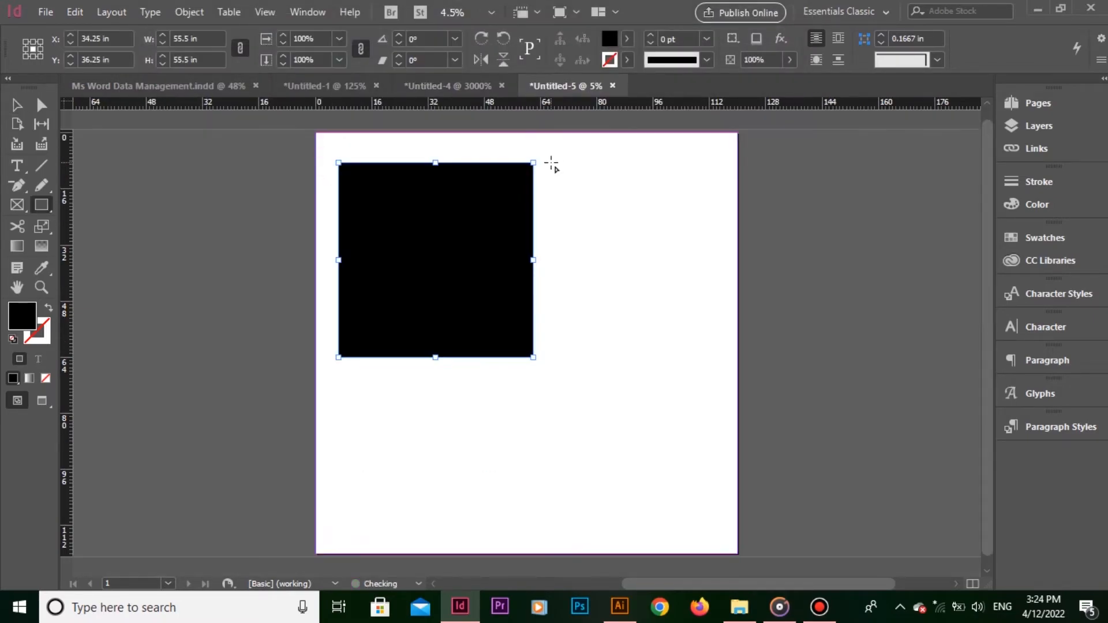
left_click_drag(545, 162, 743, 417)
key("v")
left_click(627, 39)
left_click(541, 232)
Move the black square toward the page's left edge and reposition the blue square with a narrow gap beside it
left_click_drag(652, 393, 451, 255)
left_click_drag(452, 256, 439, 256)
left_click(526, 271)
mouse_move(663, 299)
left_mouse_down()
mouse_move(653, 292)
mouse_move(672, 297)
left_mouse_up()
mouse_move(623, 293)
left_mouse_down()
mouse_move(637, 292)
mouse_move(610, 294)
mouse_move(635, 289)
left_mouse_up()
Set Snap to Zone to 20 px in the Guides & Pasteboard preferences
left_click(74, 10)
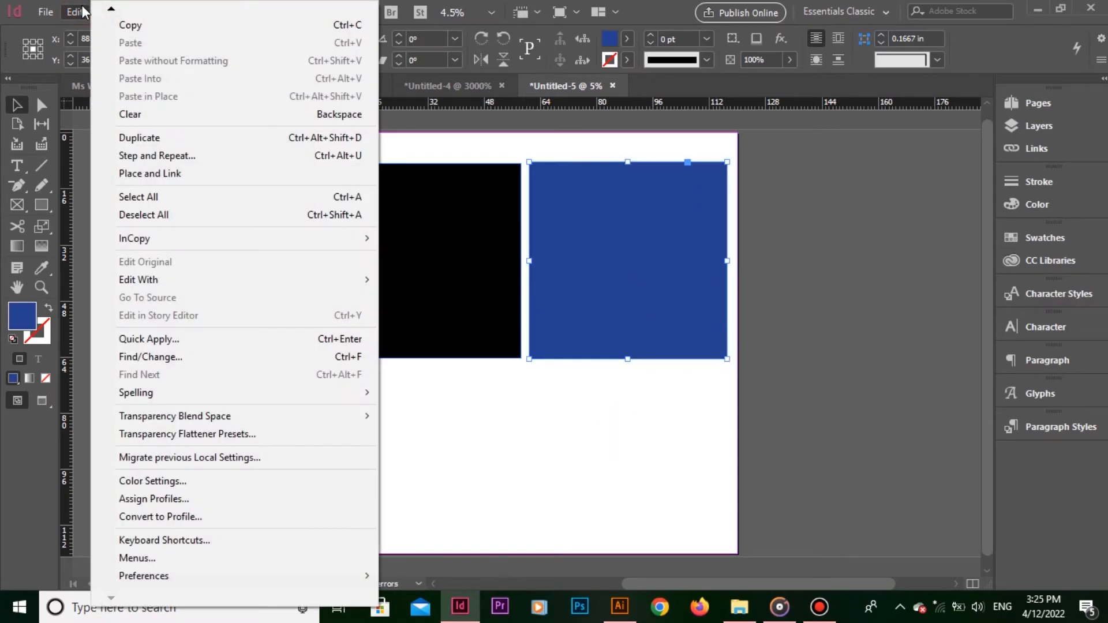
mouse_move(281, 574)
left_click(552, 361)
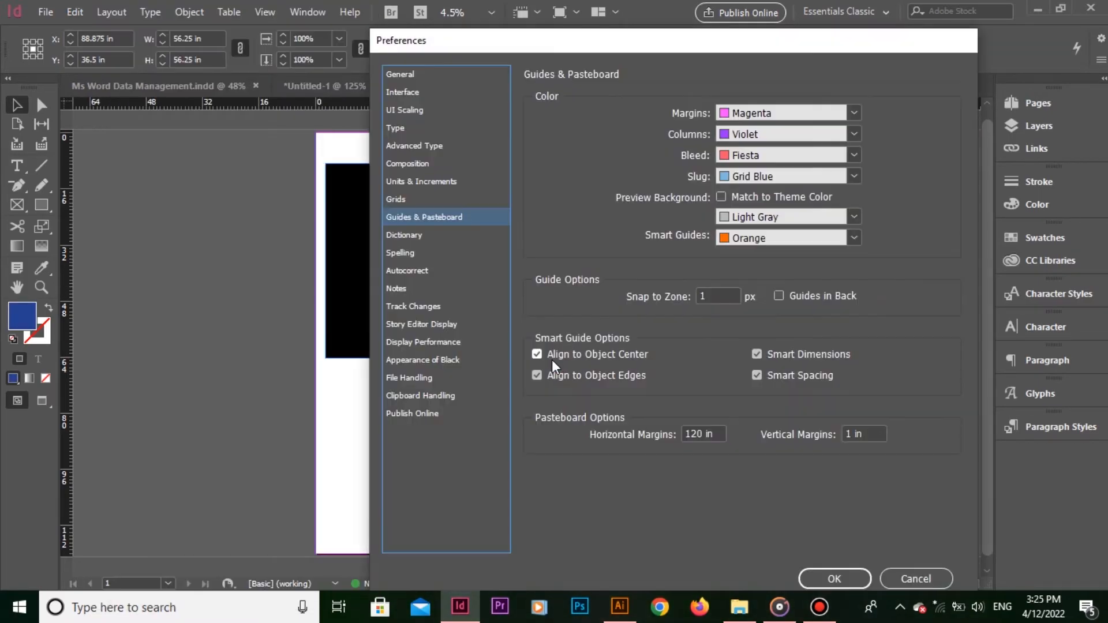
double_click(726, 305)
type("20")
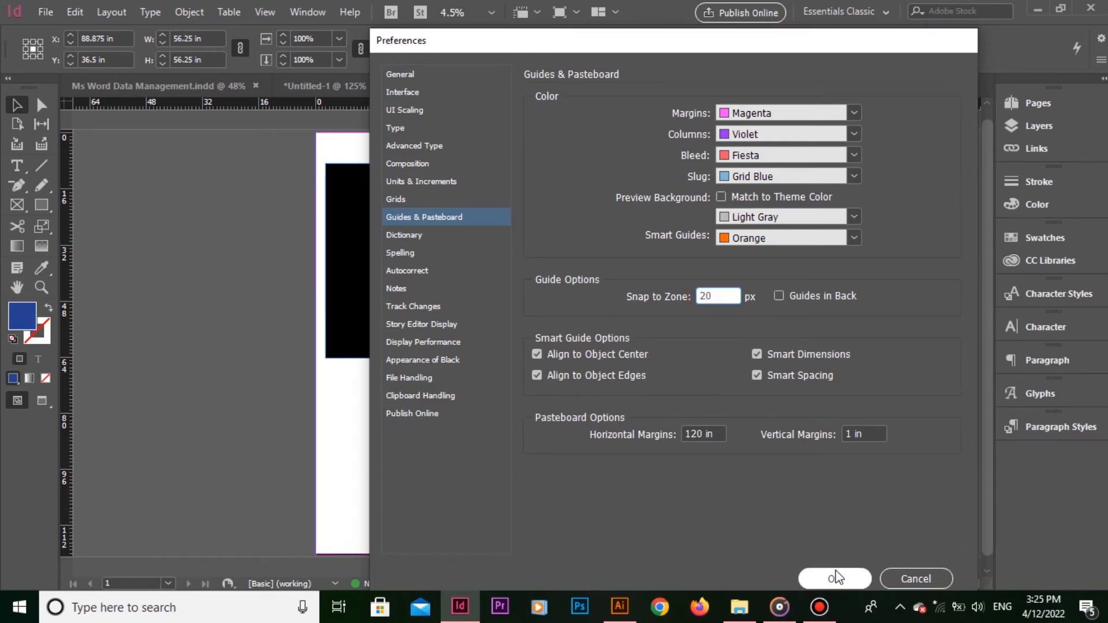
left_click(835, 578)
Move the blue square flush against the black square's right edge and deselect it
left_click_drag(576, 183, 681, 272)
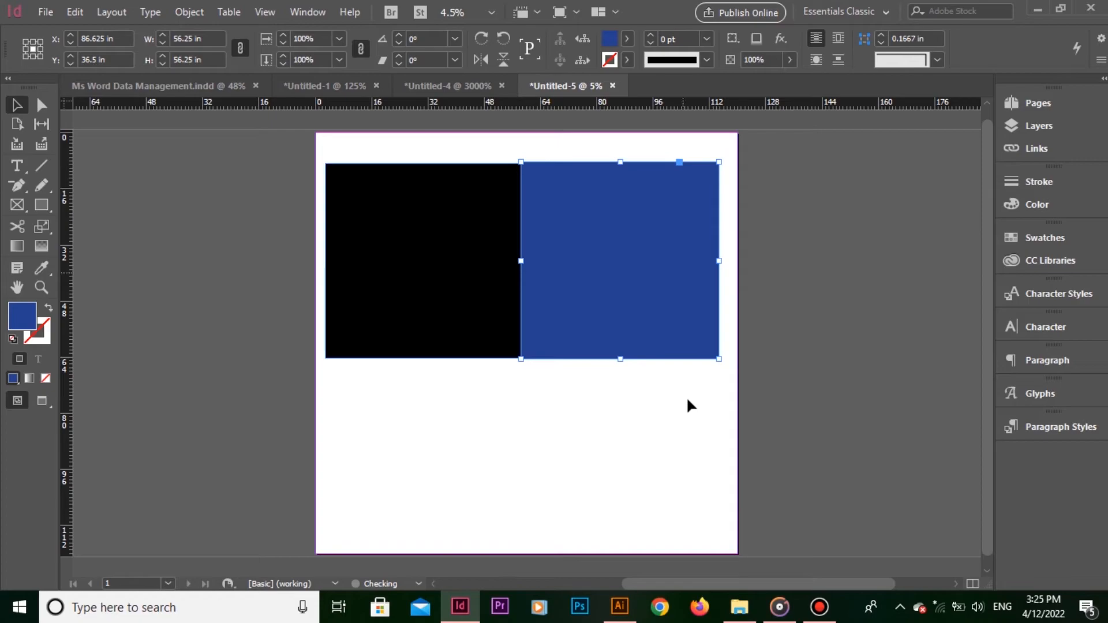
left_click(676, 418)
Review the Snap to Zone setting in the Guides & Pasteboard preferences without changing it
left_click(75, 12)
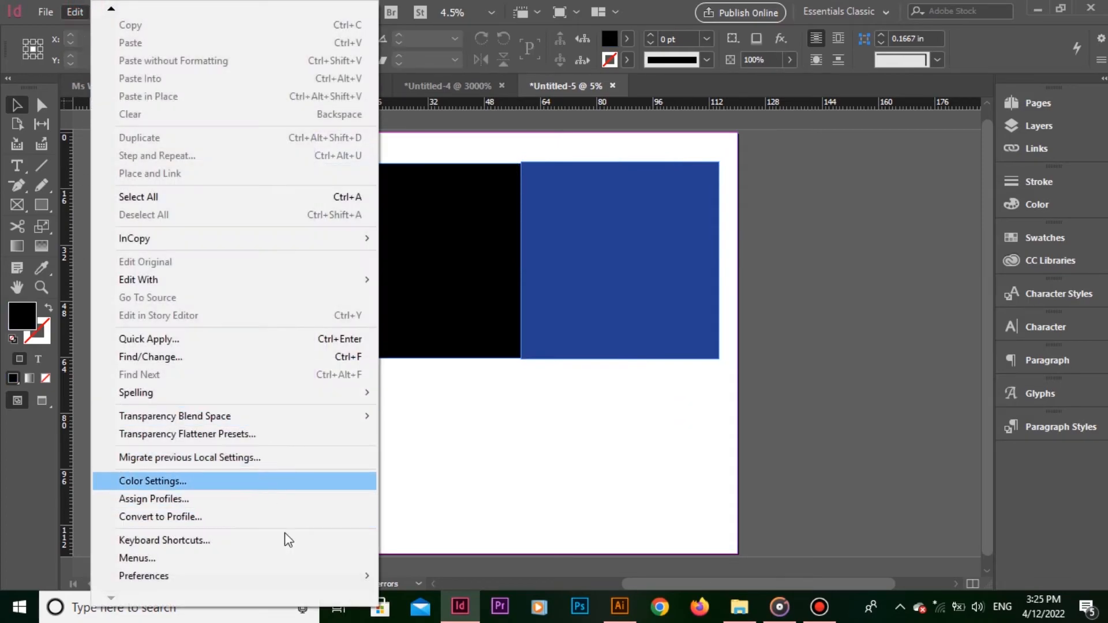
mouse_move(231, 576)
left_click(493, 356)
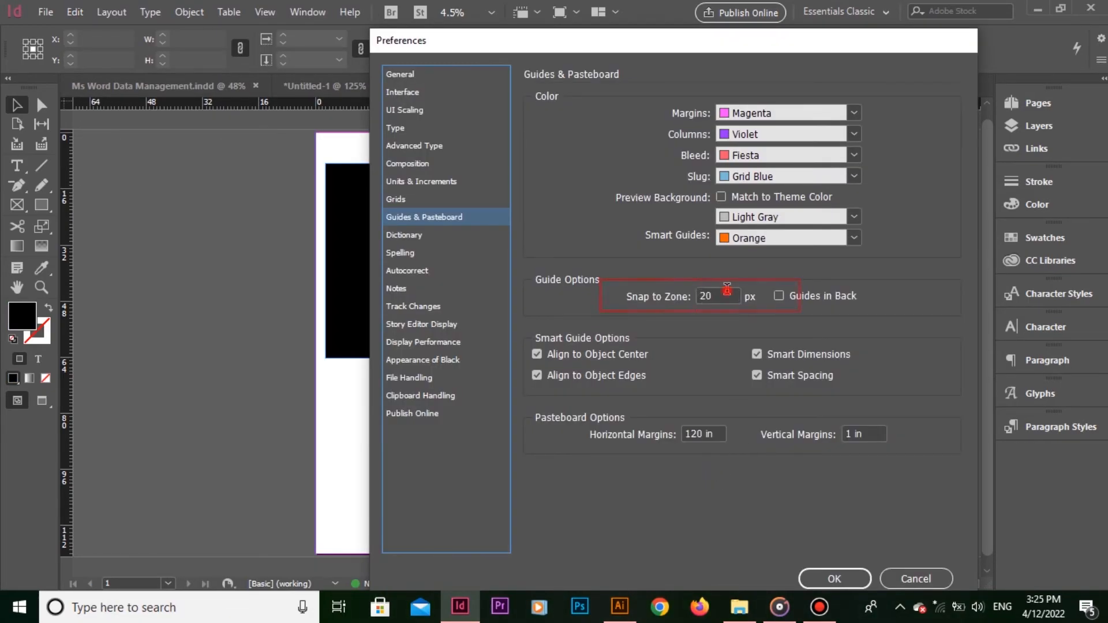
left_click(727, 295)
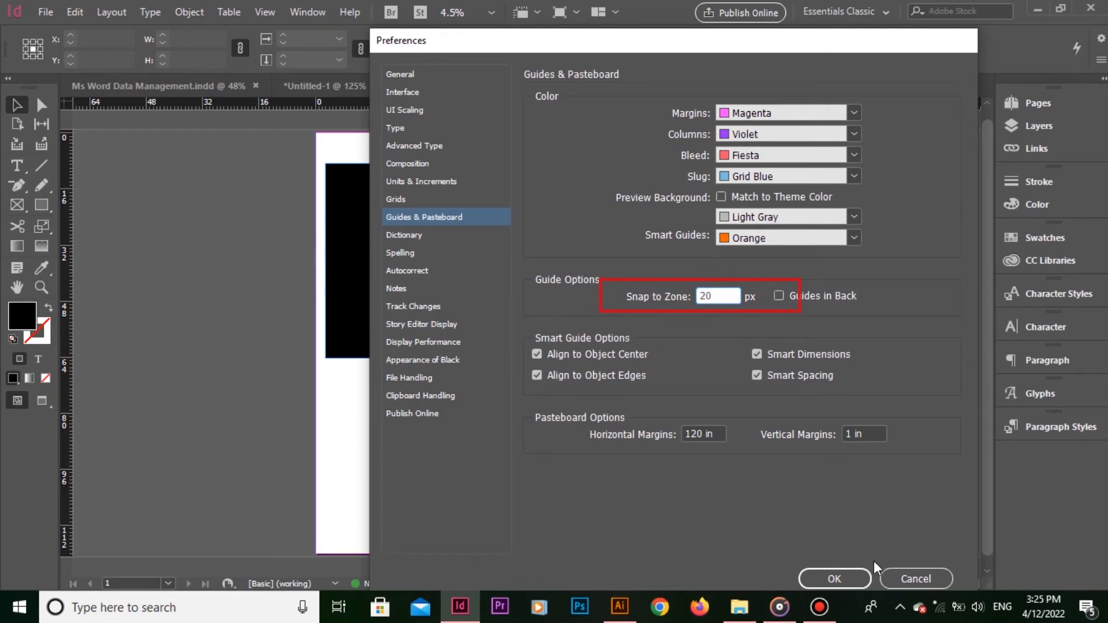
left_click(909, 584)
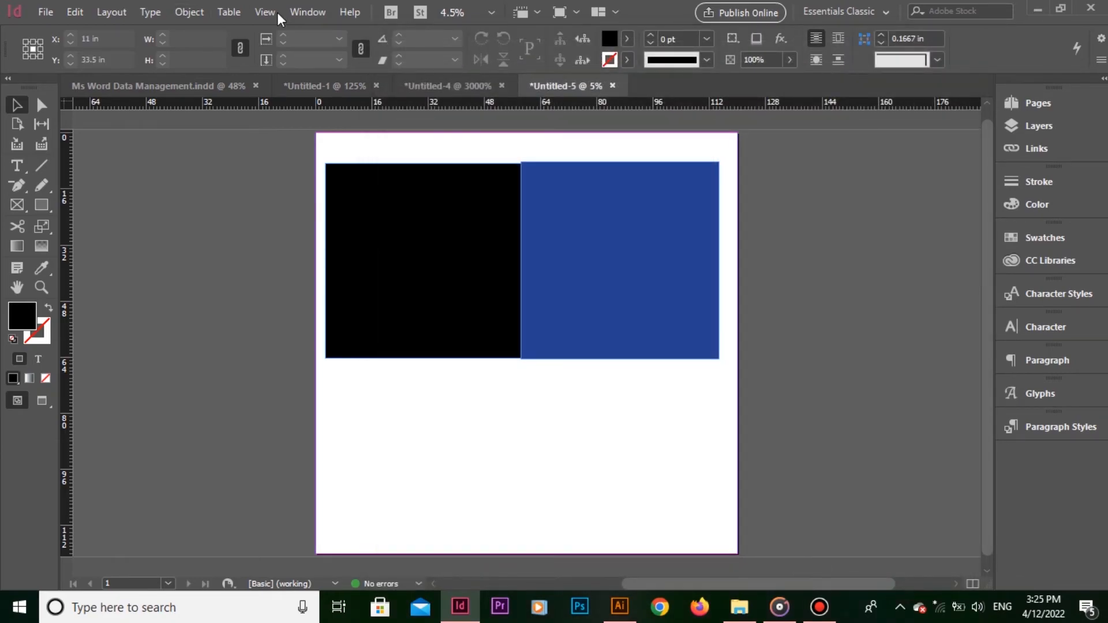
Review the Snap to Guides, Smart Guides and Snap to Document Grid options
left_click(265, 12)
mouse_move(455, 340)
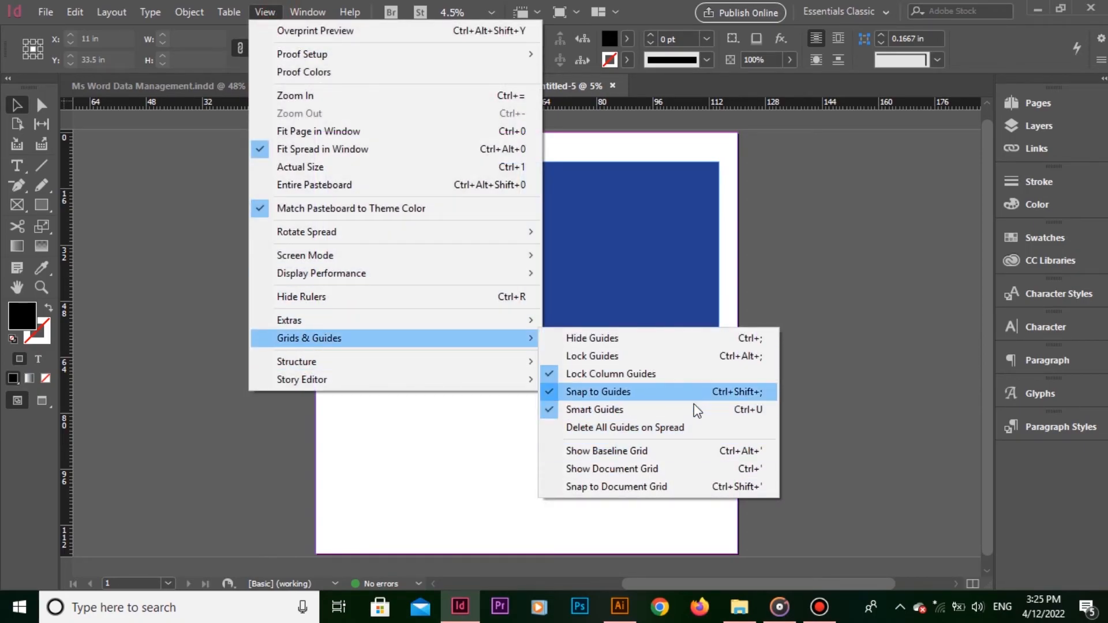
left_click(707, 486)
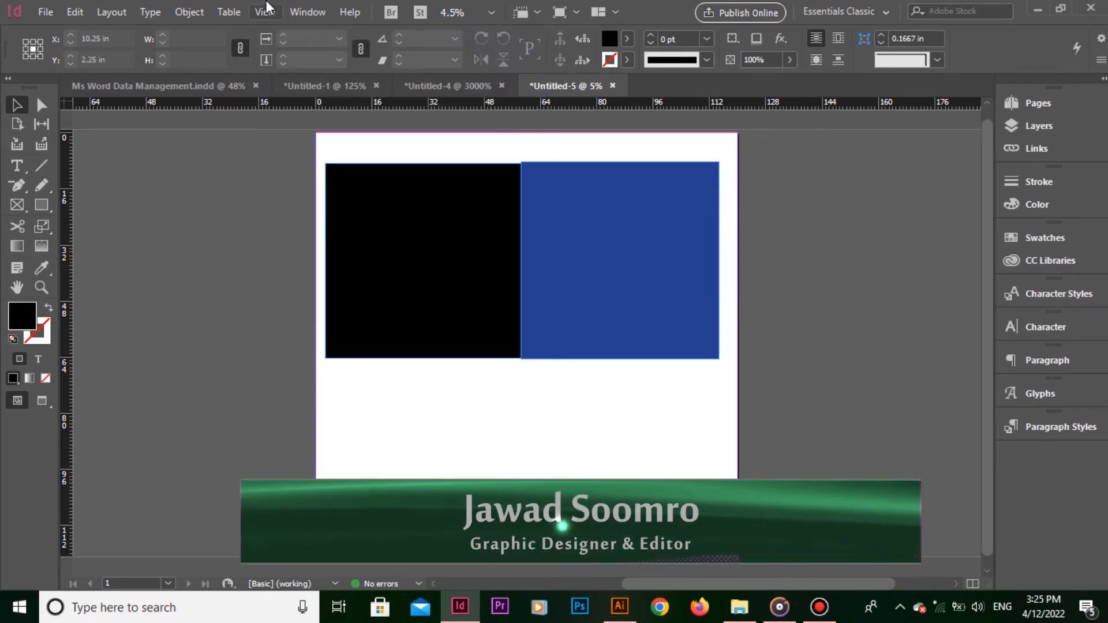
Switch to Ms Word Data Management.indd and close the Untitled-5, Untitled-4 and Untitled-1 documents without saving
left_click(153, 86)
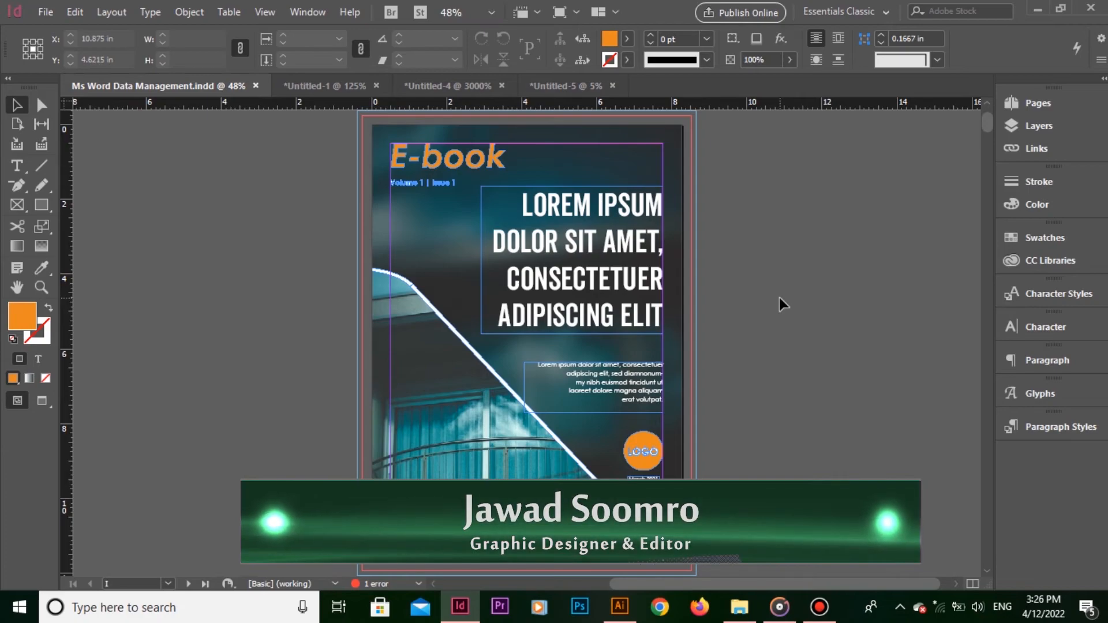
left_click(613, 85)
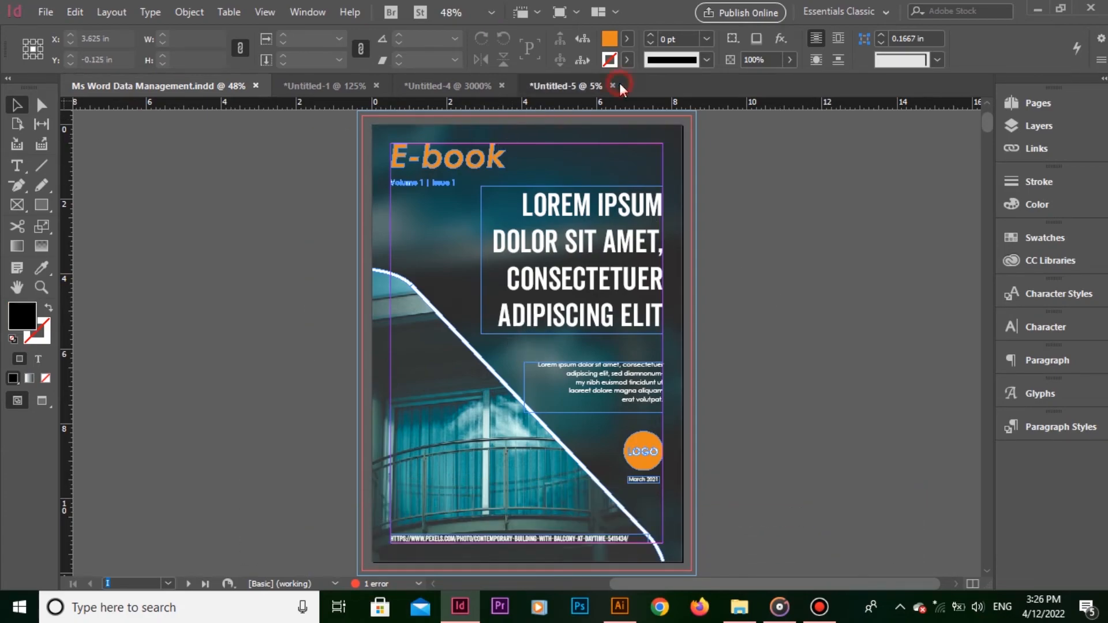
left_click(639, 324)
left_click(502, 86)
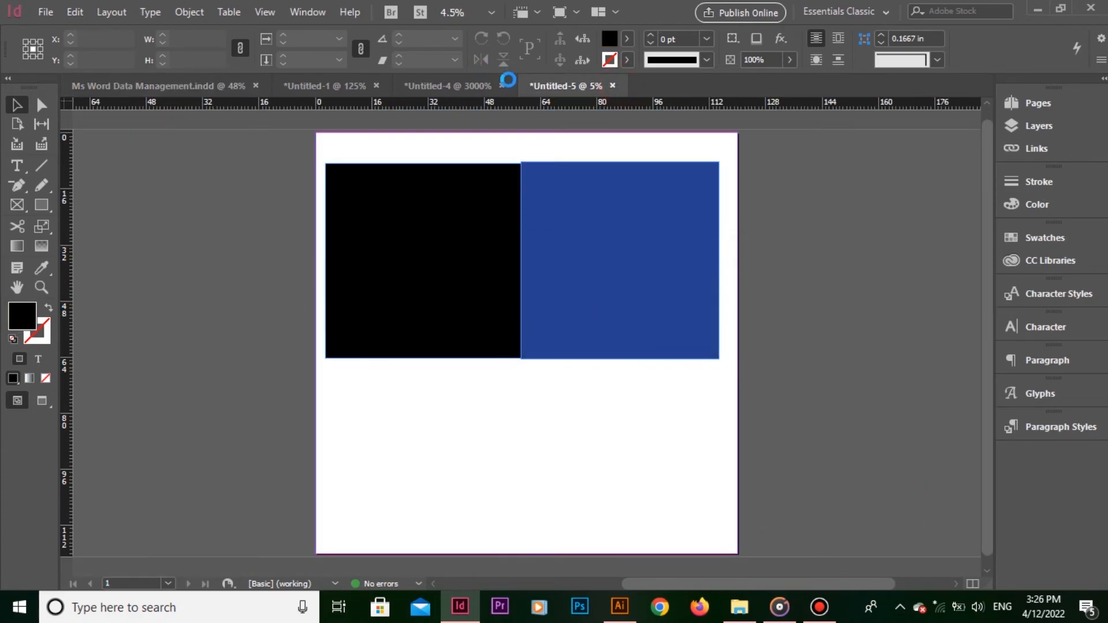
left_click(639, 324)
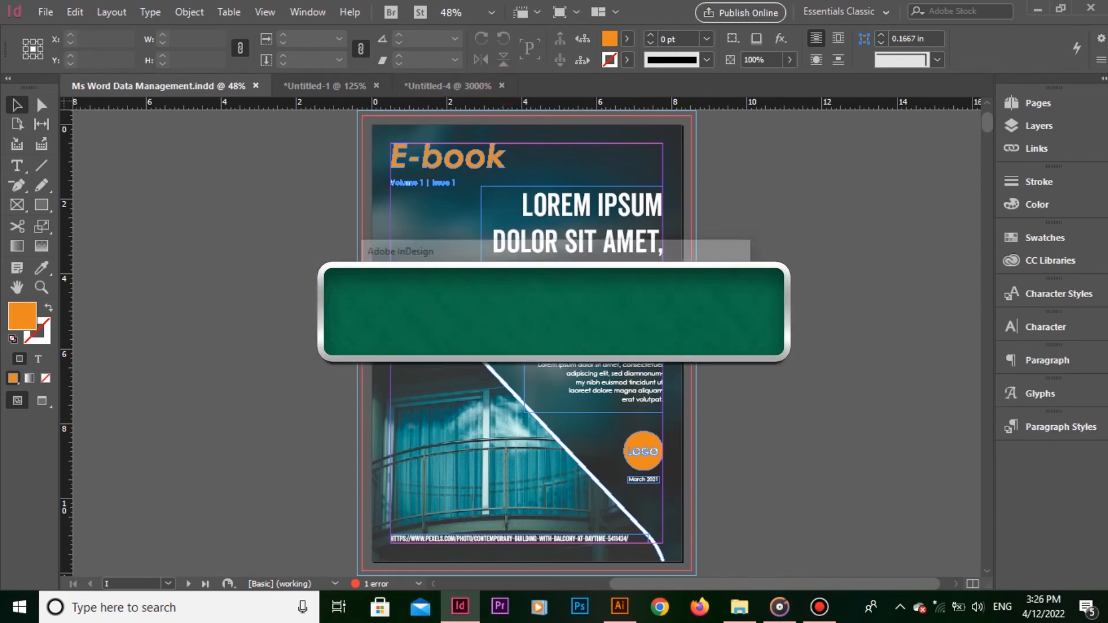
left_click(379, 85)
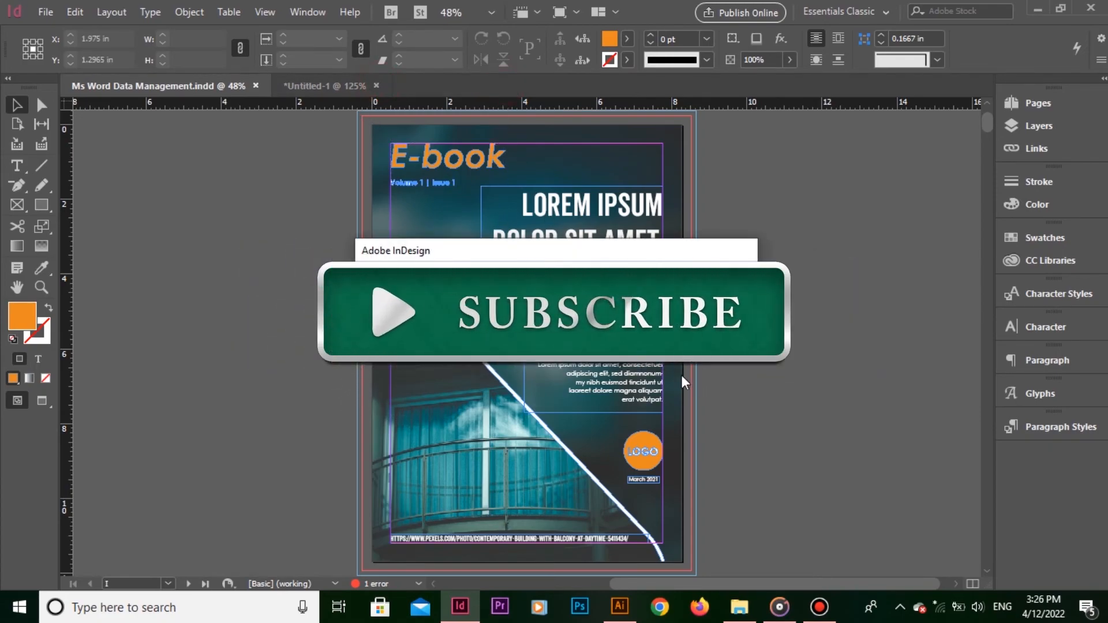
left_click(639, 324)
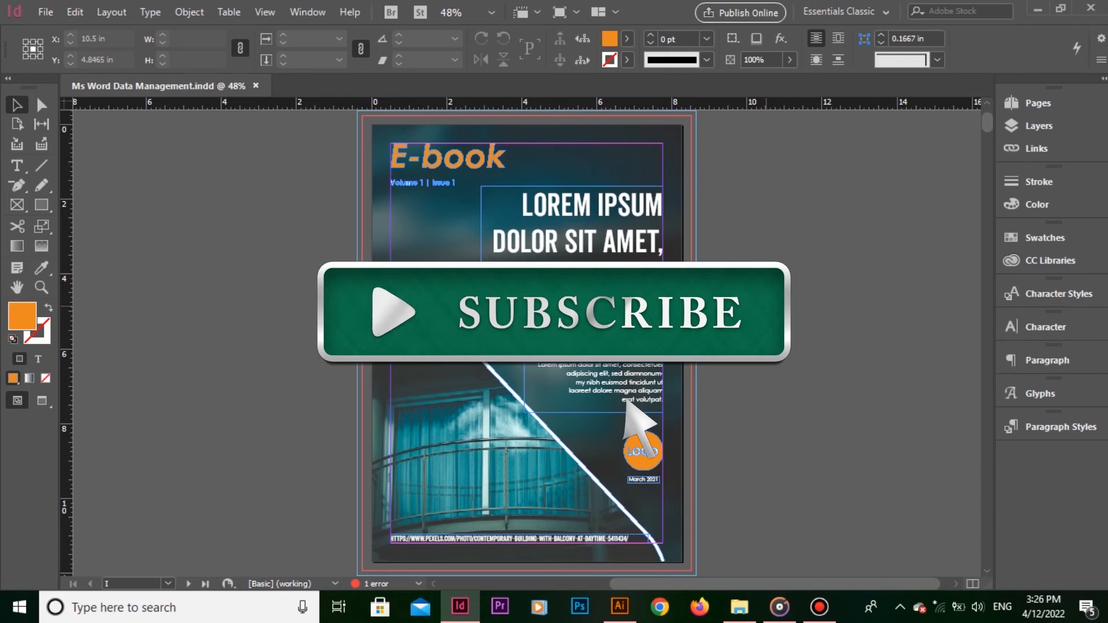